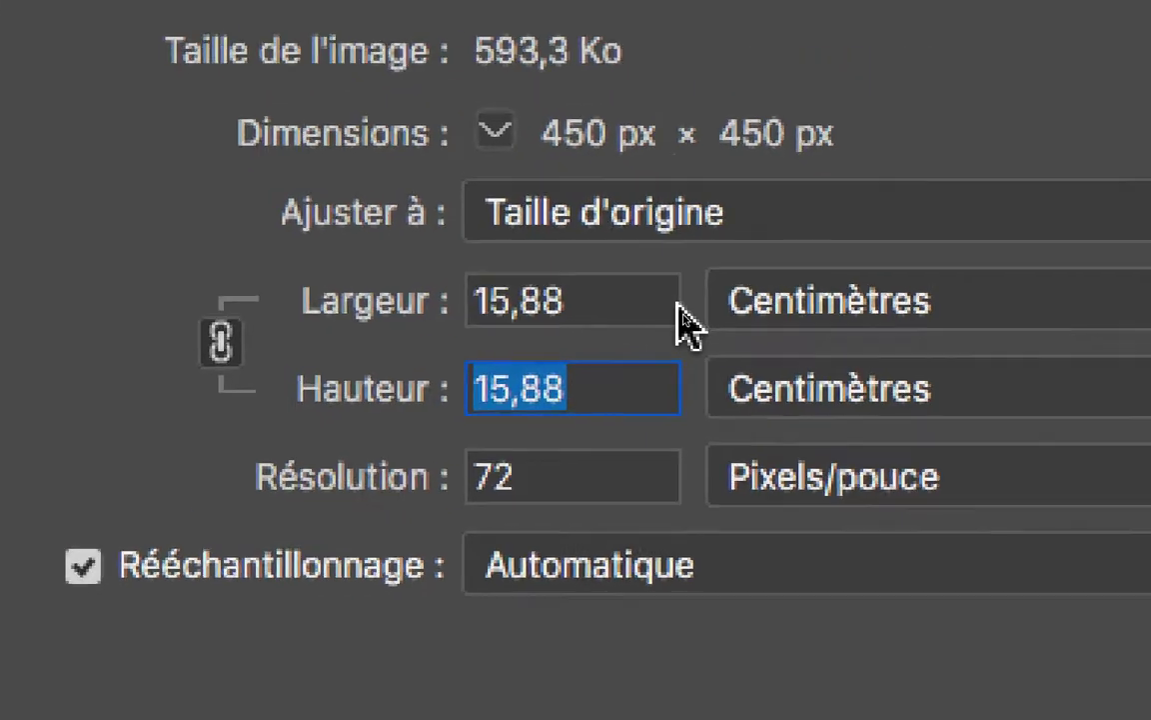
Examine the watering can image's pixel dimensions, print size and resolution in Image Size without changing them.
{"action": "left_click_drag", "start_coordinate": [655, 234], "coordinate": [557, 236]}
{"action": "left_click_drag", "start_coordinate": [560, 321], "coordinate": [666, 315]}
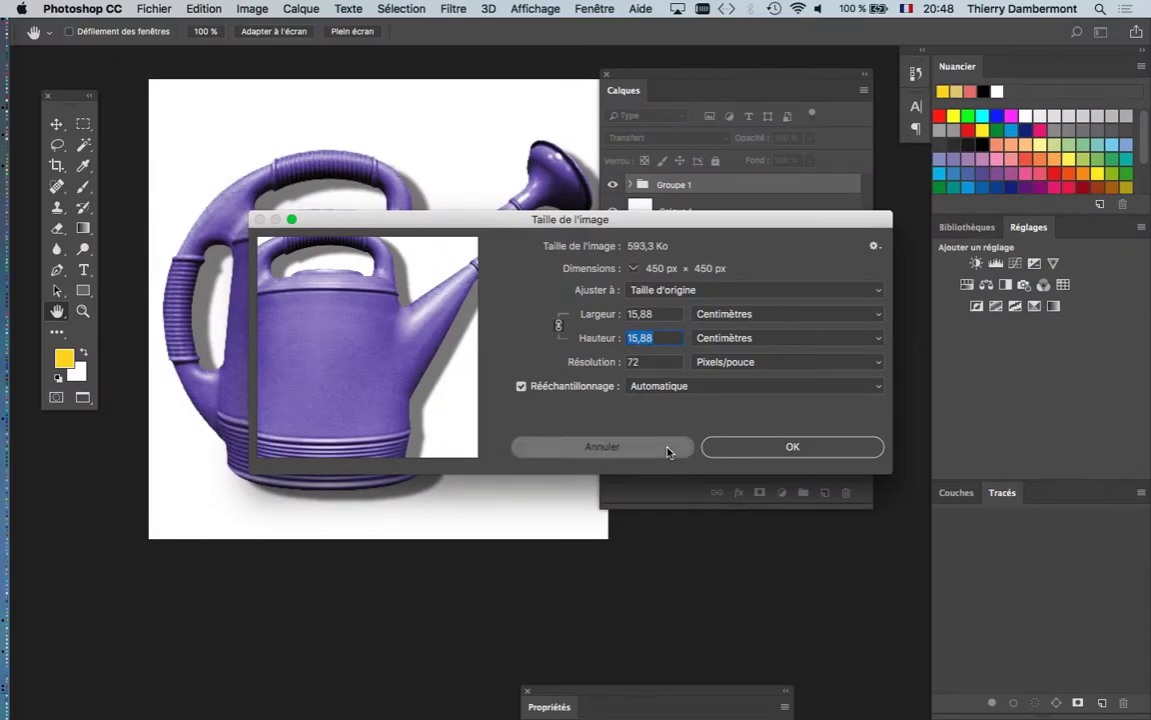
{"action": "left_click", "coordinate": [625, 447]}
{"action": "scroll", "coordinate": [537, 393], "scroll_direction": "down", "scroll_amount": 2}
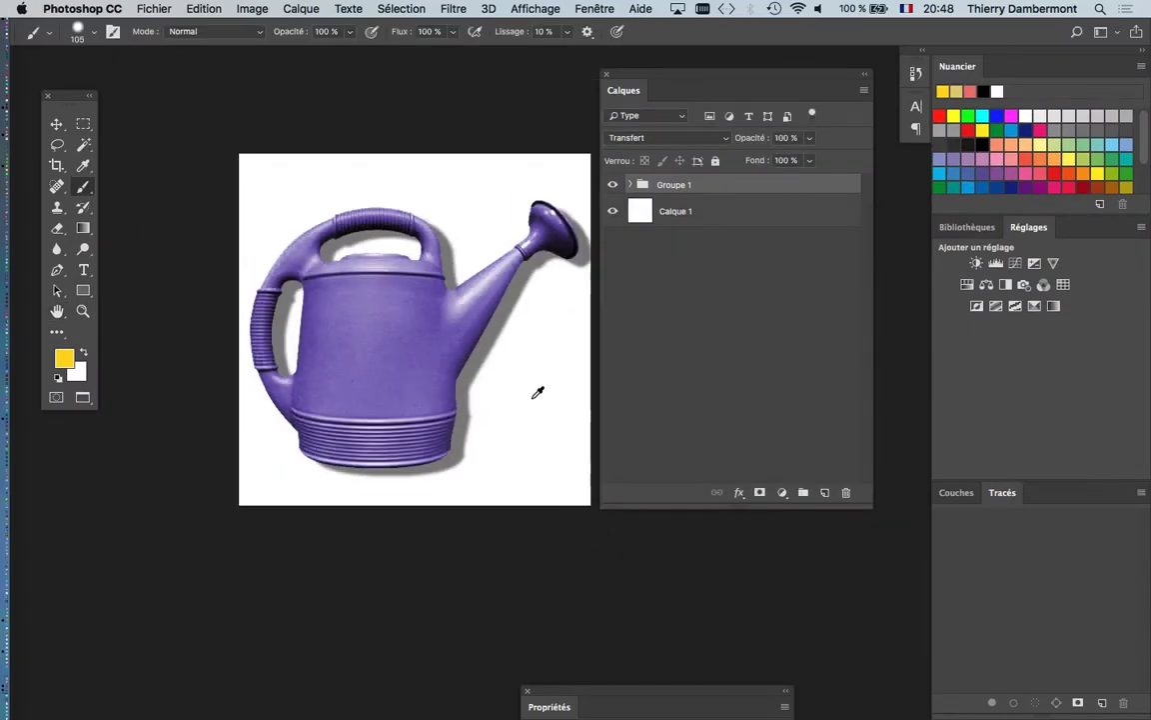
{"action": "left_click_drag", "start_coordinate": [455, 343], "coordinate": [304, 340]}
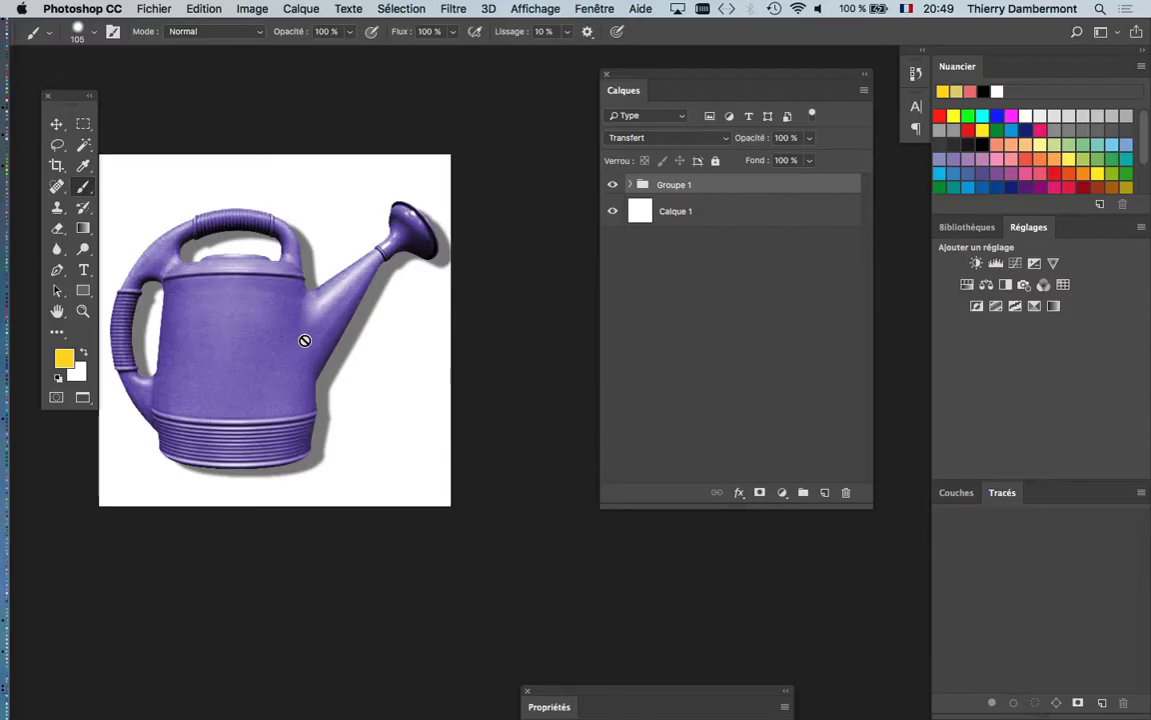
Create a new RGB document of 1500 × 1500 pixels at 72 pixels/inch with a white background.
{"action": "left_click", "coordinate": [155, 8]}
{"action": "left_click", "coordinate": [239, 31]}
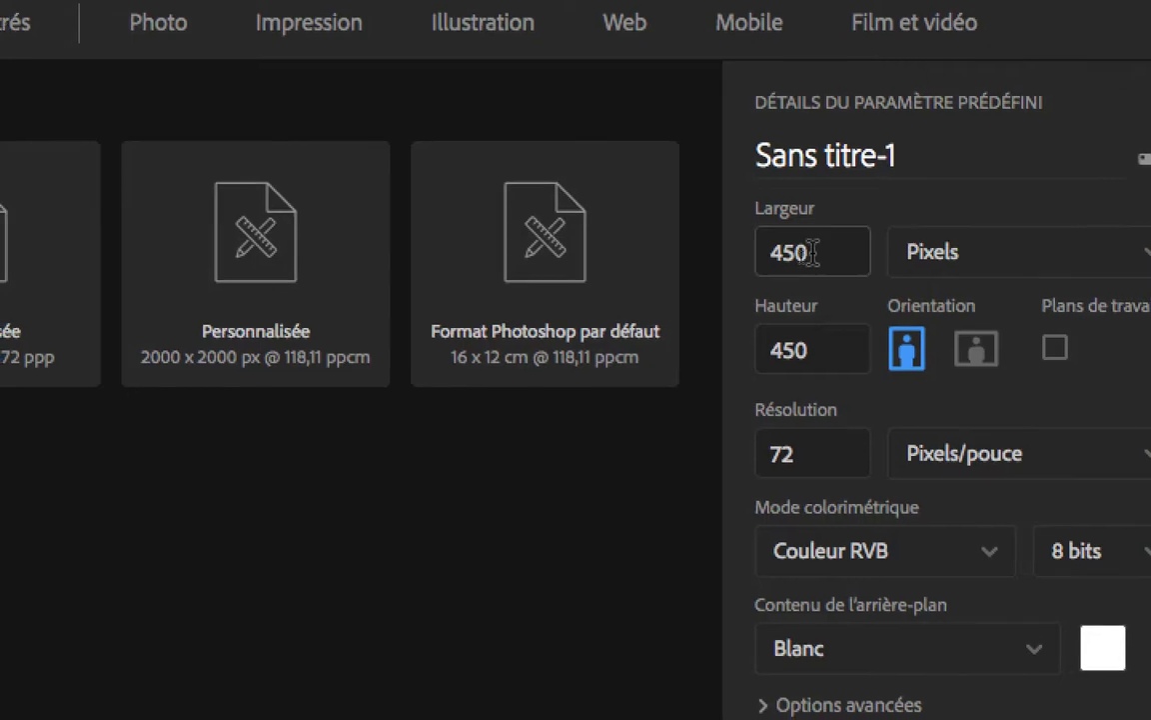
{"action": "double_click", "coordinate": [800, 257]}
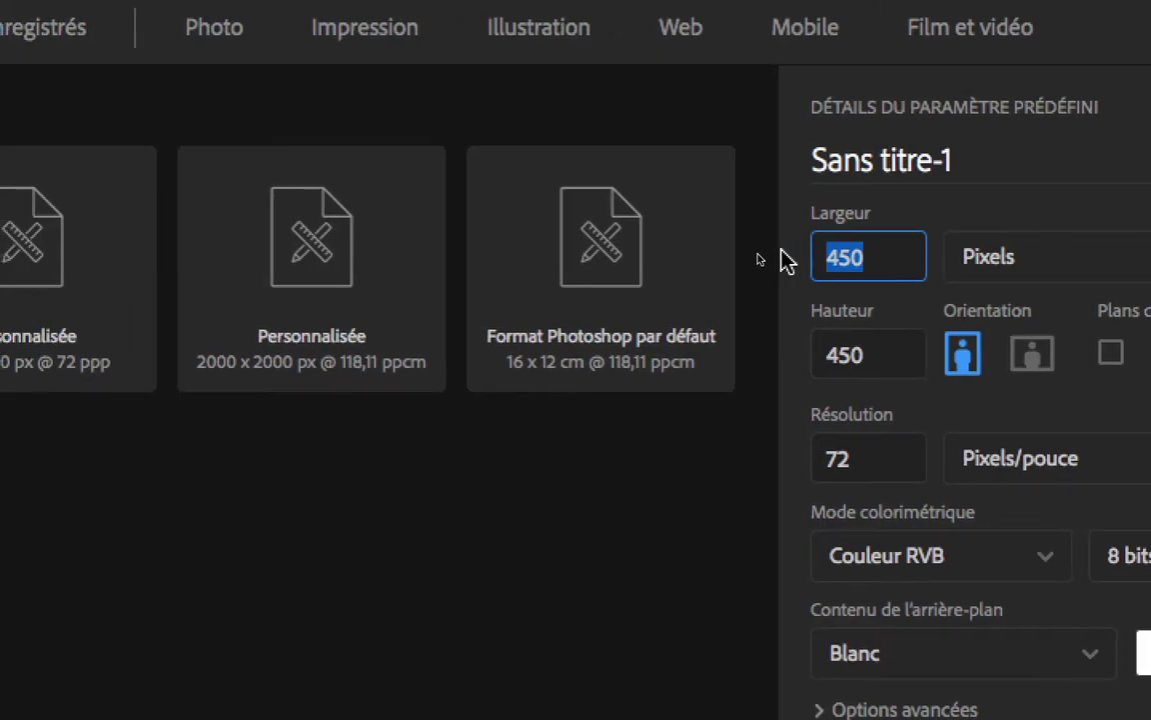
{"action": "type", "text": "1500"}
{"action": "key", "text": "Tab"}
{"action": "type", "text": "1"}
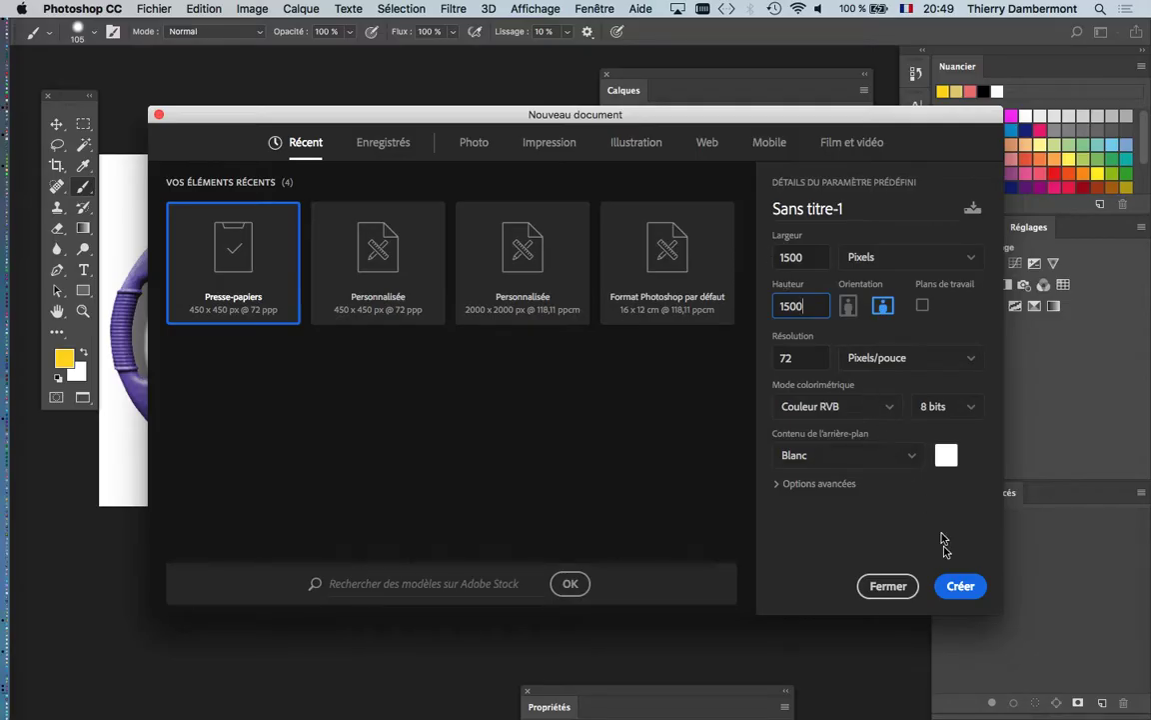
{"action": "left_click", "coordinate": [961, 587]}
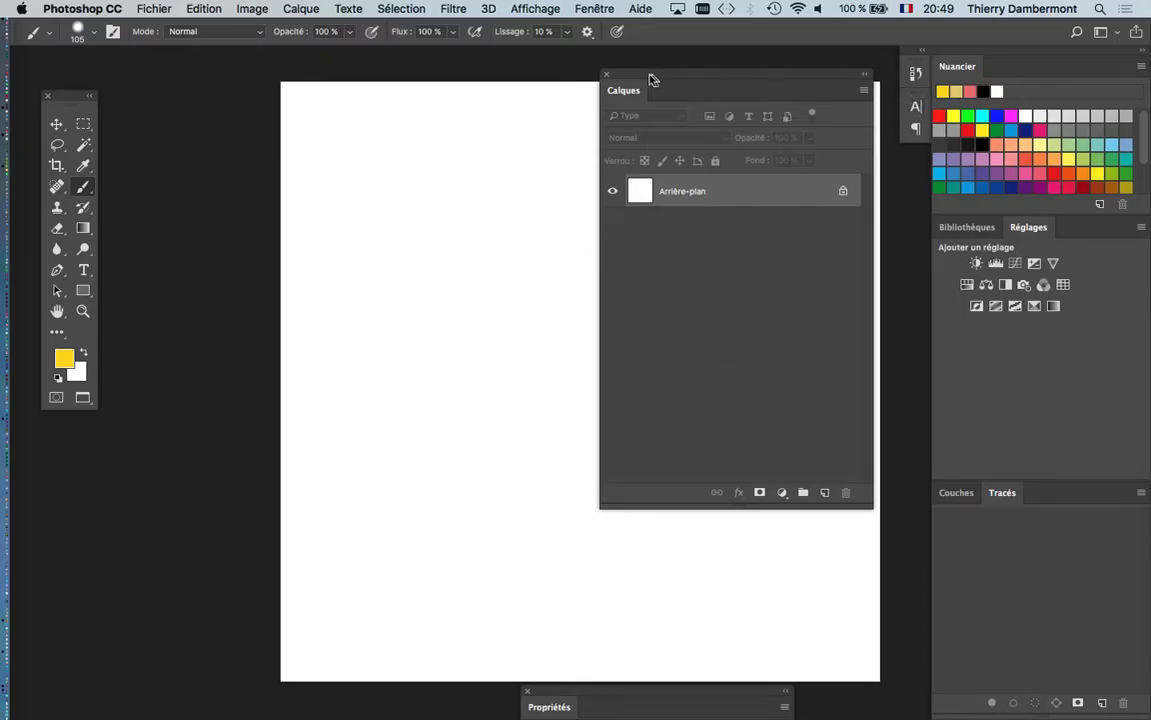
Switch to standard screen mode and move the tabbed document window off the floral pattern image.
{"action": "left_click", "coordinate": [596, 9]}
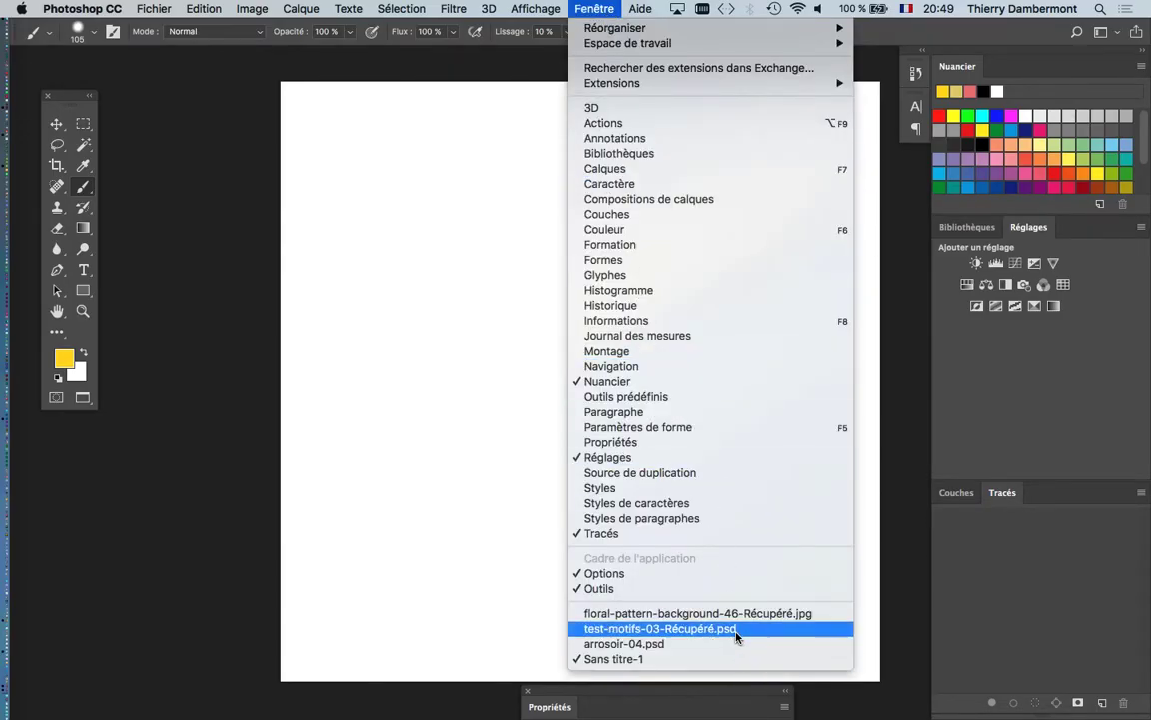
{"action": "left_click", "coordinate": [594, 8]}
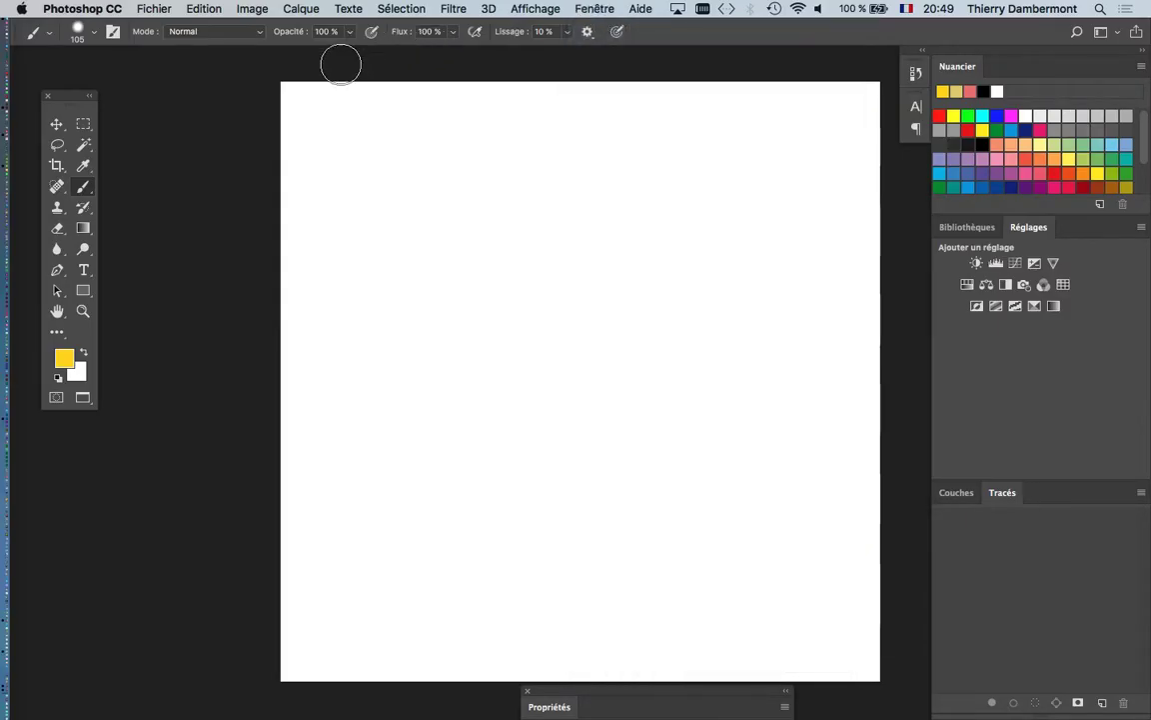
{"action": "key", "text": "f"}
{"action": "key", "text": "f"}
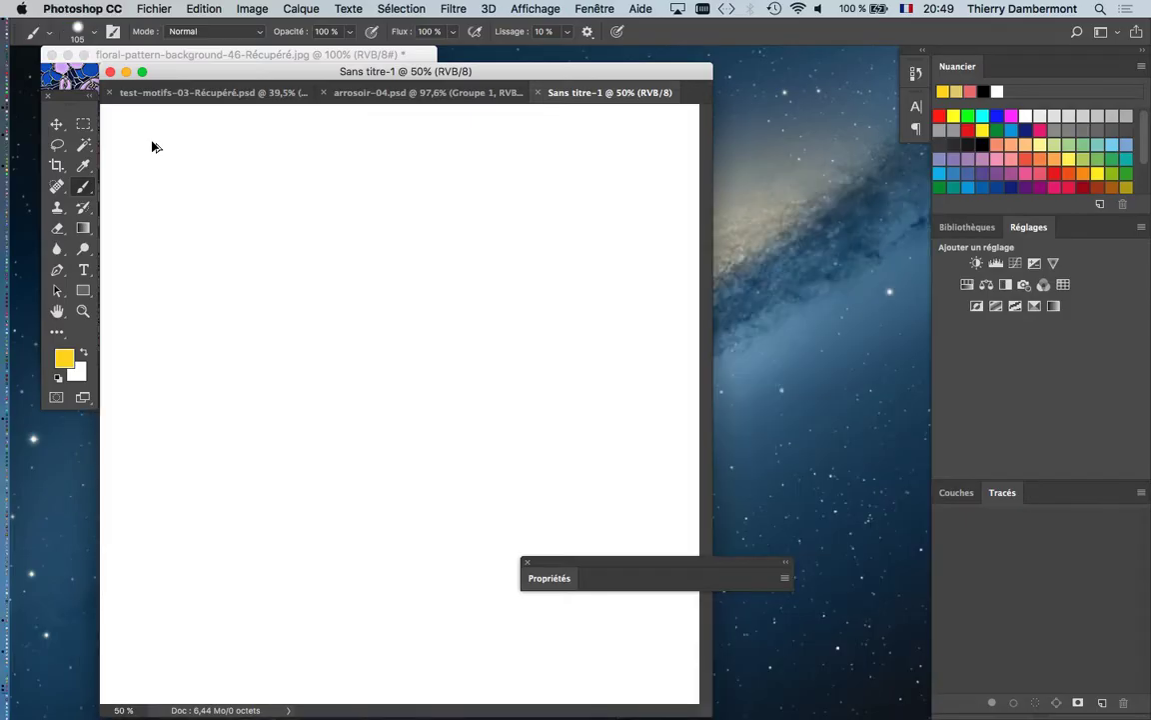
{"action": "left_click_drag", "start_coordinate": [234, 79], "coordinate": [406, 148]}
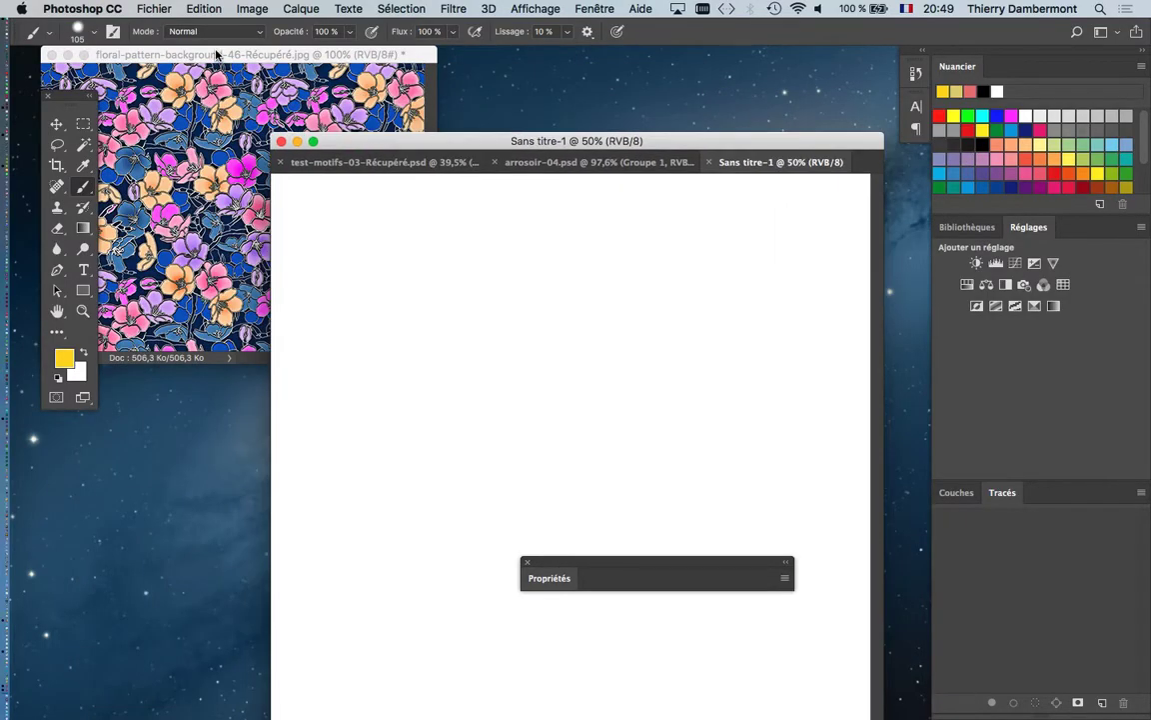
Close floral-pattern-background-46-Récupéré.jpg without saving and move the tabbed document window back up.
{"action": "left_click", "coordinate": [197, 54]}
{"action": "left_click", "coordinate": [52, 54]}
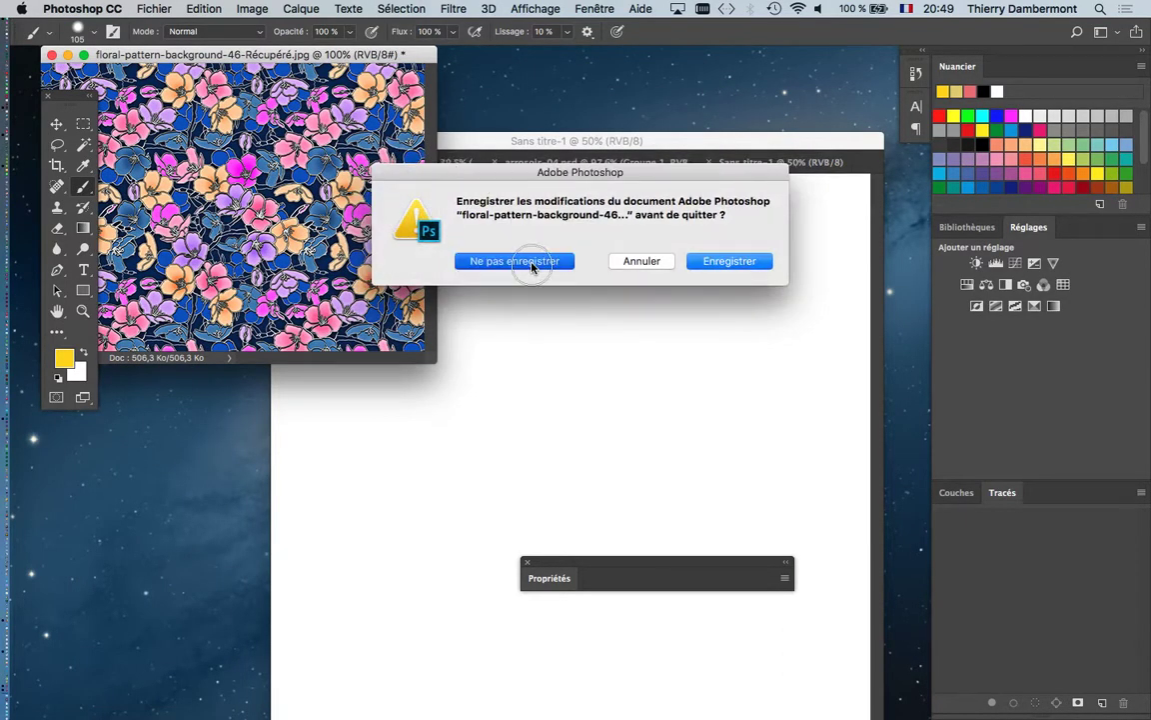
{"action": "left_click", "coordinate": [533, 260]}
{"action": "left_click_drag", "start_coordinate": [523, 135], "coordinate": [342, 51]}
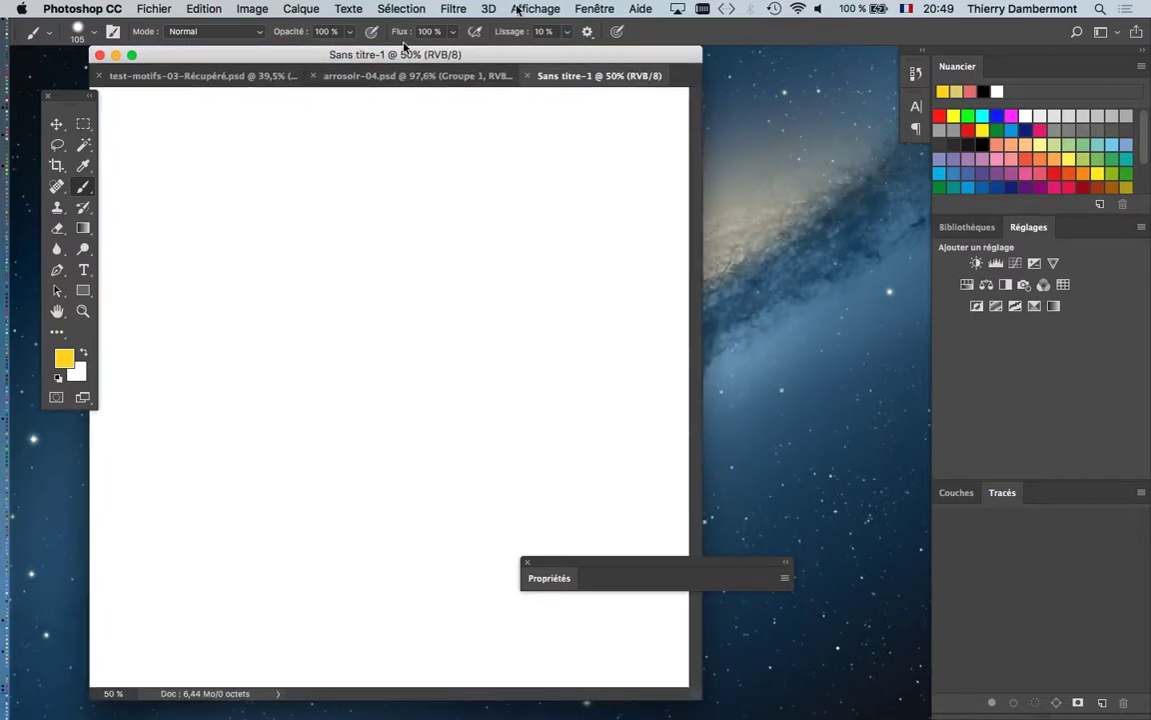
Float all open documents in separate windows and spread the three windows apart.
{"action": "left_click", "coordinate": [587, 8]}
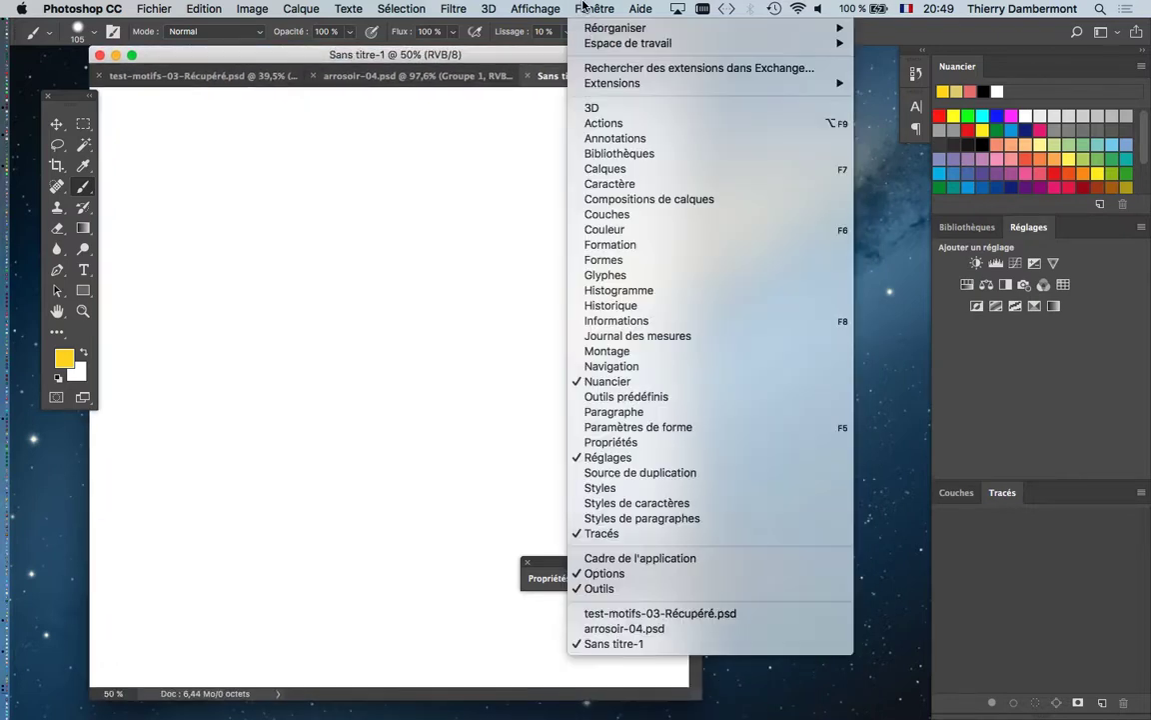
{"action": "mouse_move", "coordinate": [591, 31]}
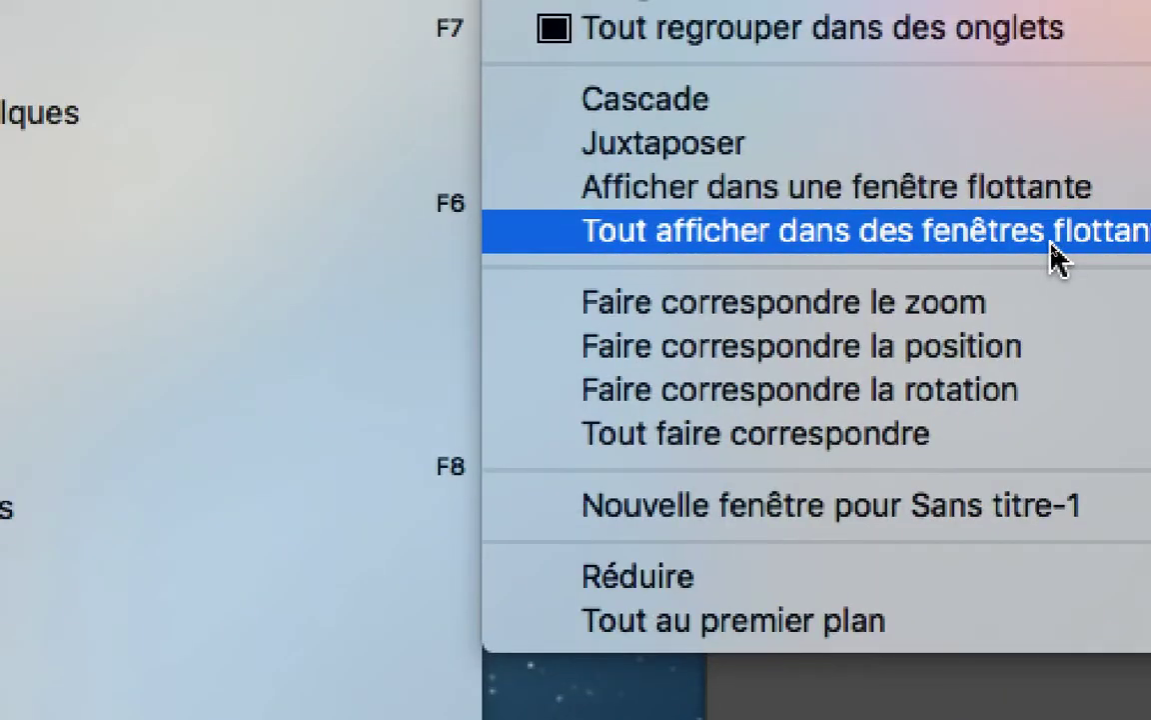
{"action": "left_click", "coordinate": [1056, 258]}
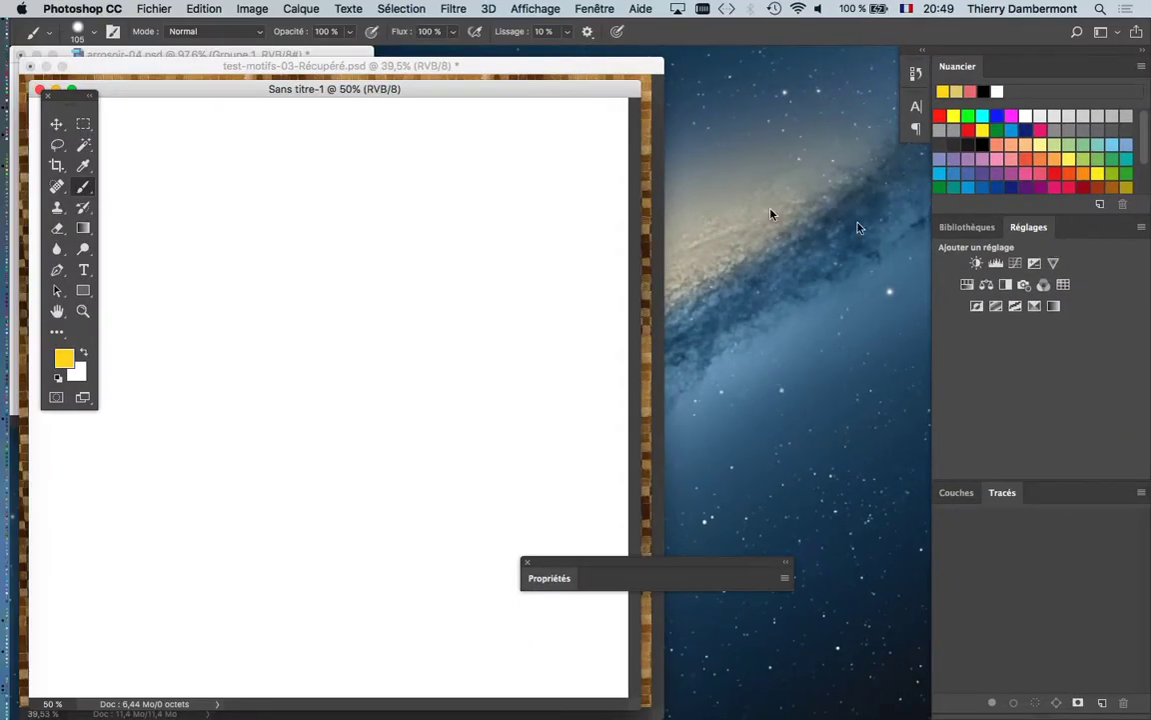
{"action": "left_click_drag", "start_coordinate": [312, 93], "coordinate": [687, 203]}
{"action": "left_click_drag", "start_coordinate": [360, 68], "coordinate": [473, 240]}
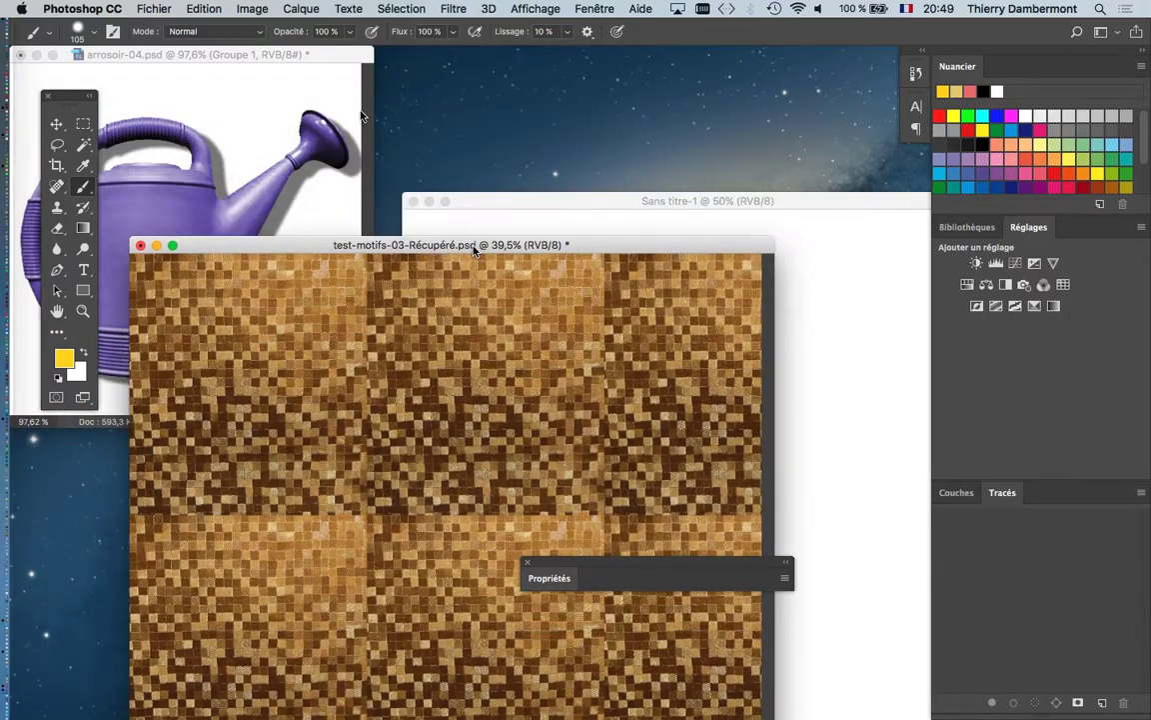
{"action": "left_click_drag", "start_coordinate": [275, 57], "coordinate": [391, 80]}
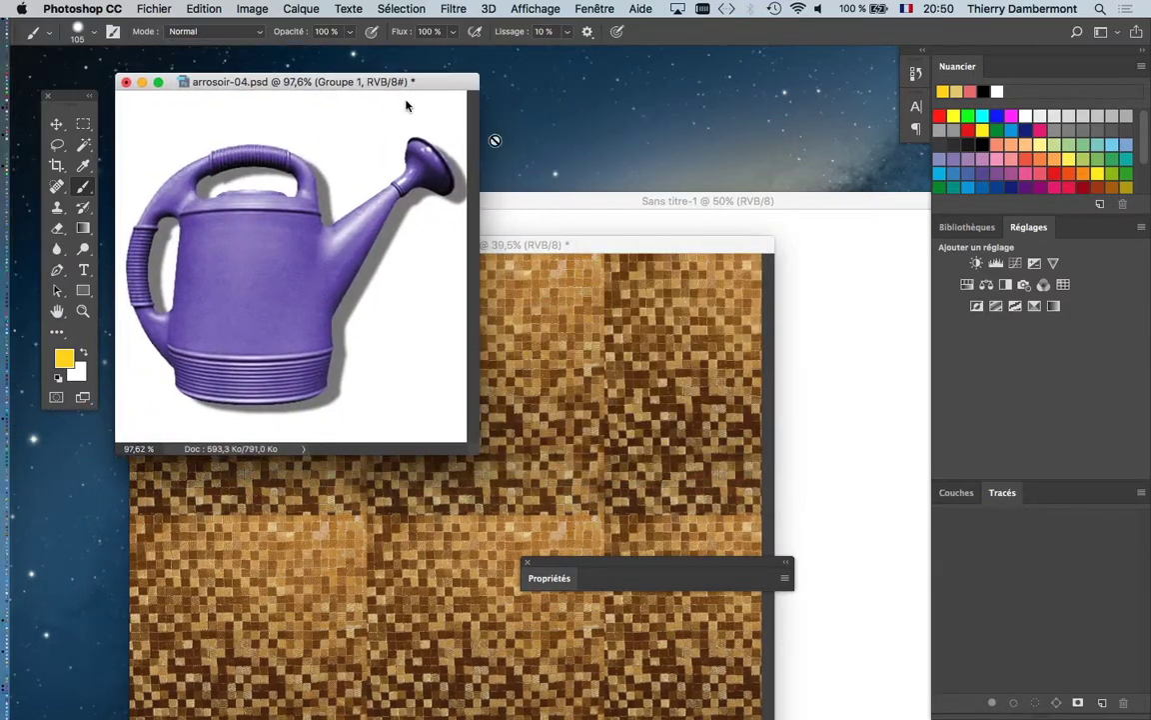
{"action": "left_click_drag", "start_coordinate": [740, 252], "coordinate": [586, 354]}
{"action": "left_click_drag", "start_coordinate": [802, 200], "coordinate": [691, 139]}
Close test-motifs-03-Récupéré.psd without saving its changes.
{"action": "left_click", "coordinate": [593, 8]}
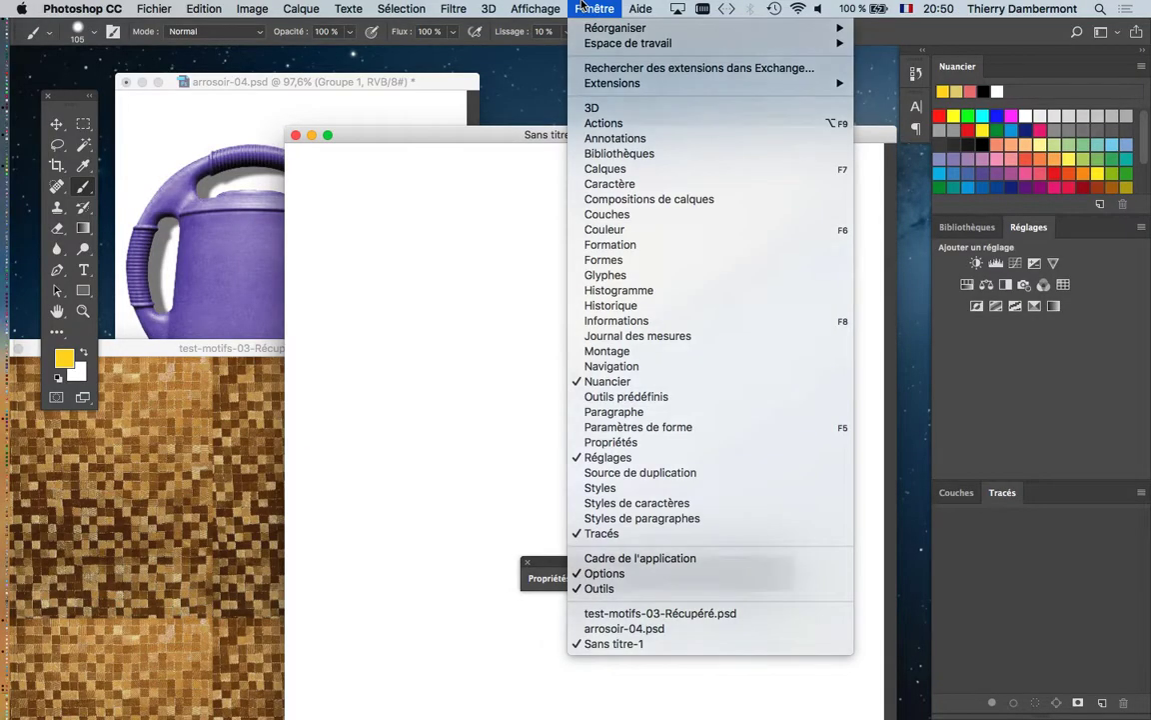
{"action": "left_click", "coordinate": [586, 7]}
{"action": "left_click_drag", "start_coordinate": [240, 348], "coordinate": [581, 157]}
{"action": "left_click", "coordinate": [327, 158]}
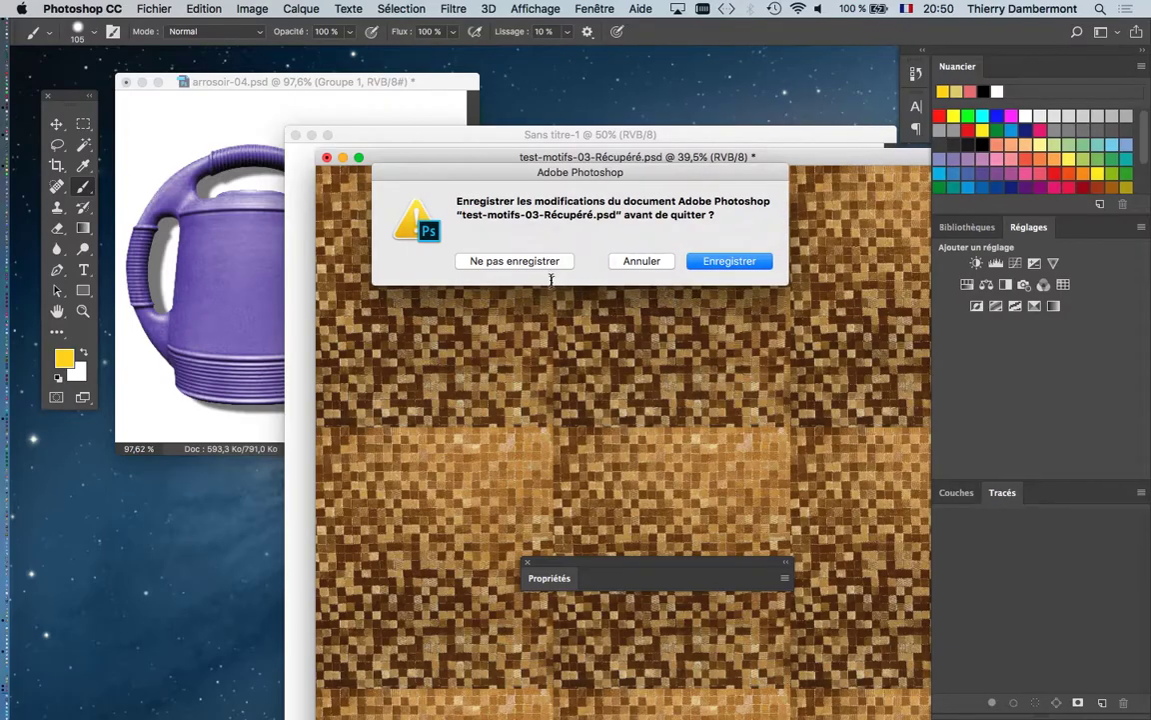
{"action": "left_click", "coordinate": [545, 264]}
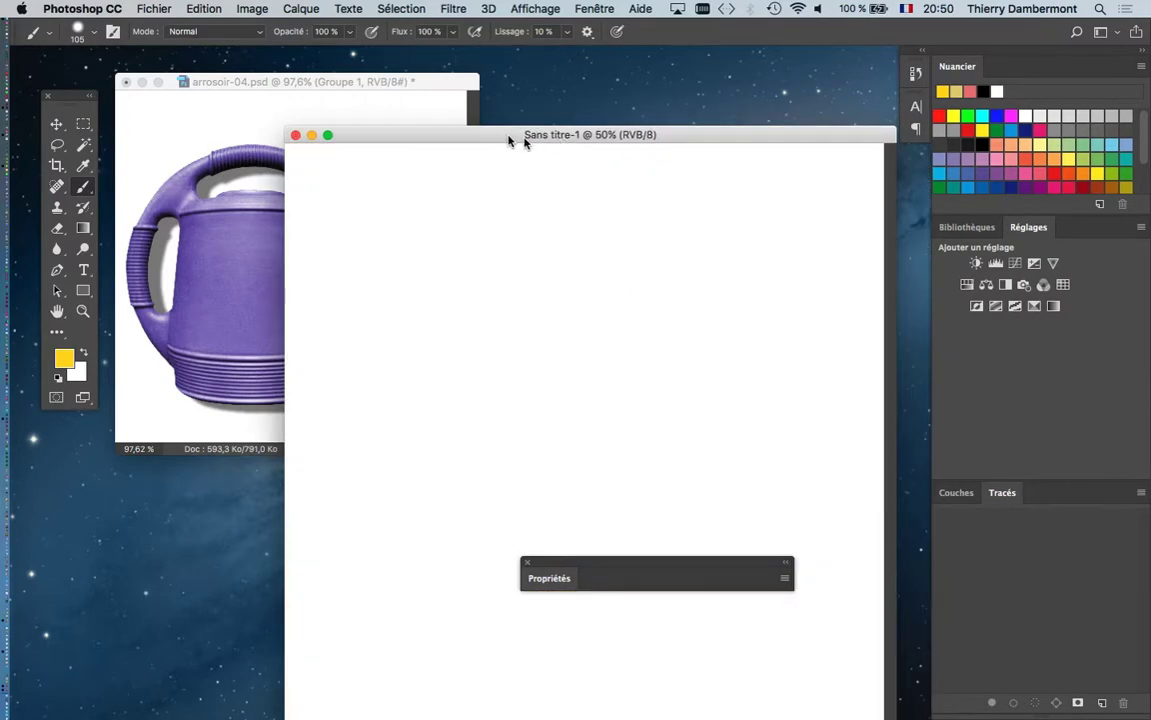
Arrange the windows so arrosoir-04.psd is fully visible in front of the blank document.
{"action": "left_click_drag", "start_coordinate": [507, 135], "coordinate": [526, 101]}
{"action": "left_click_drag", "start_coordinate": [381, 90], "coordinate": [457, 75]}
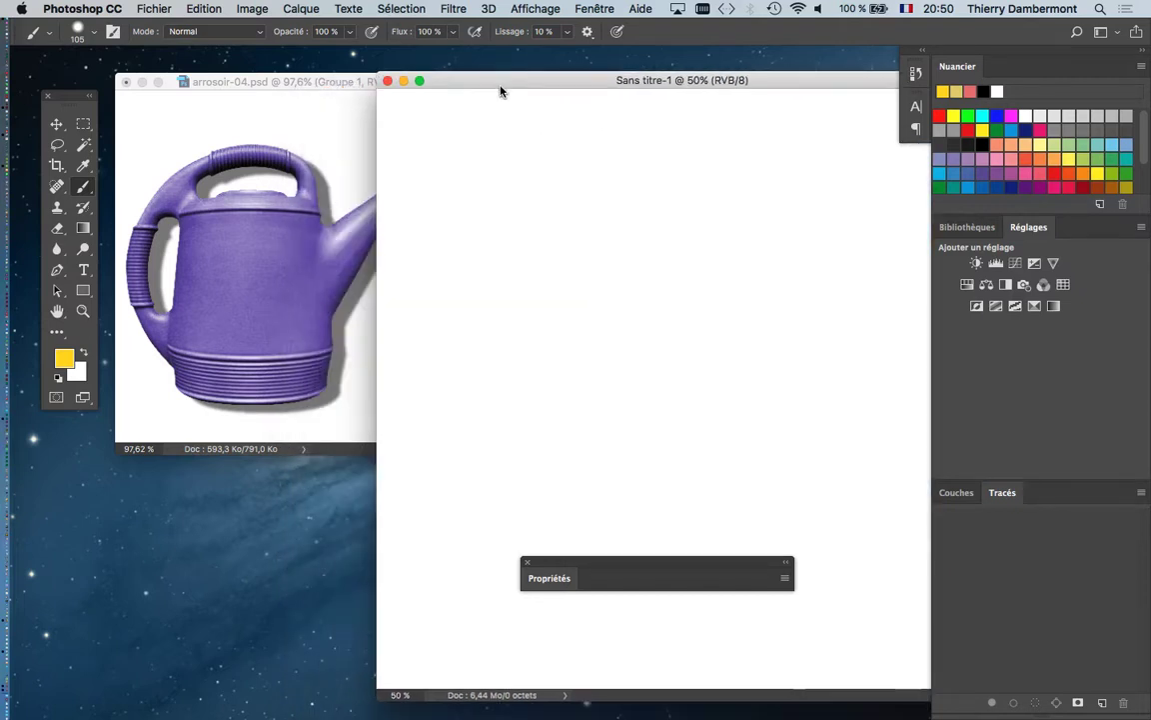
{"action": "left_click", "coordinate": [320, 88]}
{"action": "left_click_drag", "start_coordinate": [320, 88], "coordinate": [240, 72]}
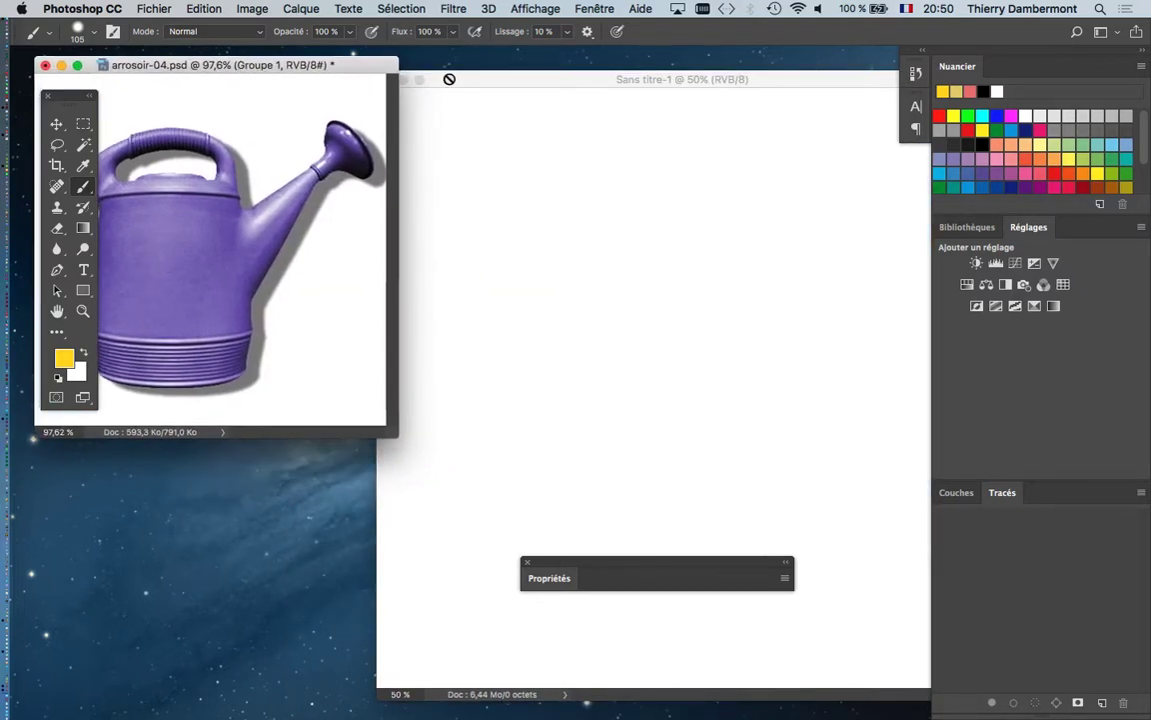
{"action": "left_click_drag", "start_coordinate": [479, 86], "coordinate": [498, 73]}
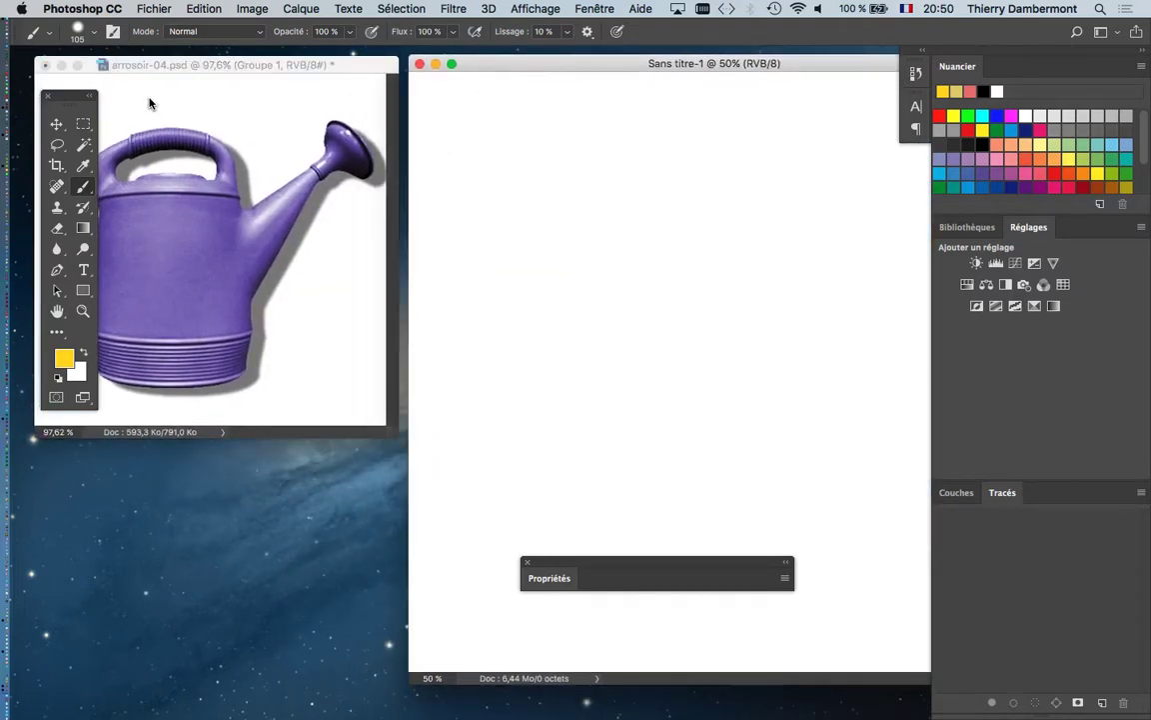
{"action": "left_click", "coordinate": [223, 68]}
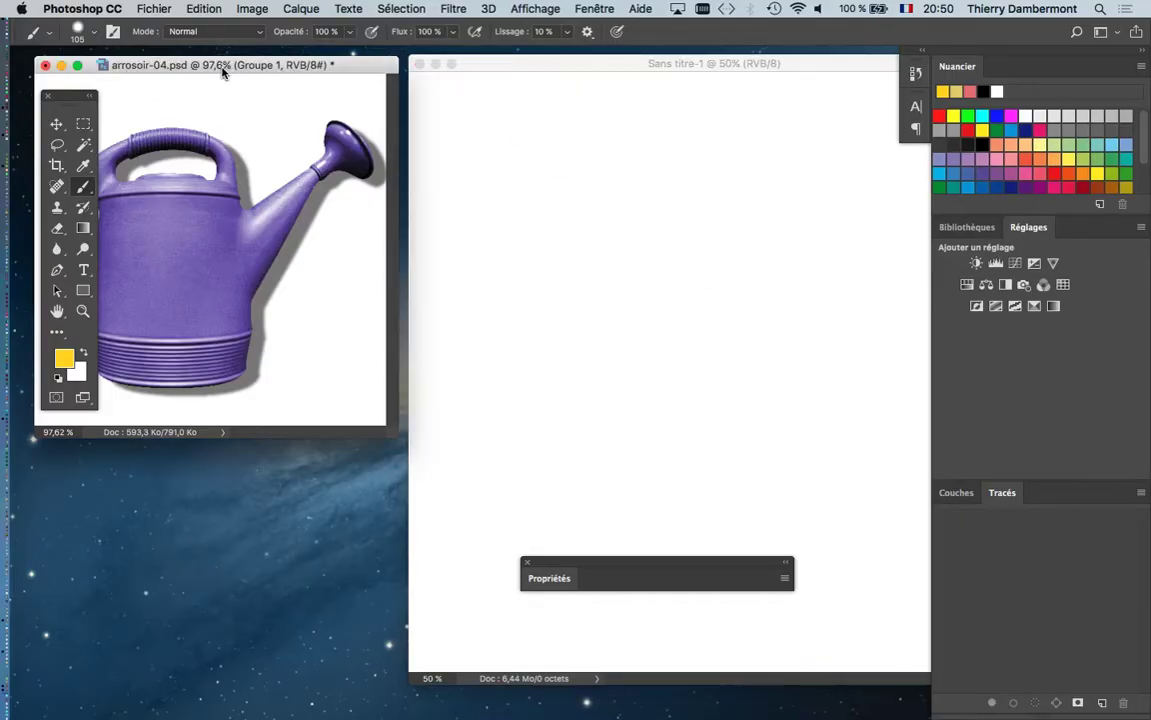
{"action": "left_click_drag", "start_coordinate": [311, 67], "coordinate": [398, 139]}
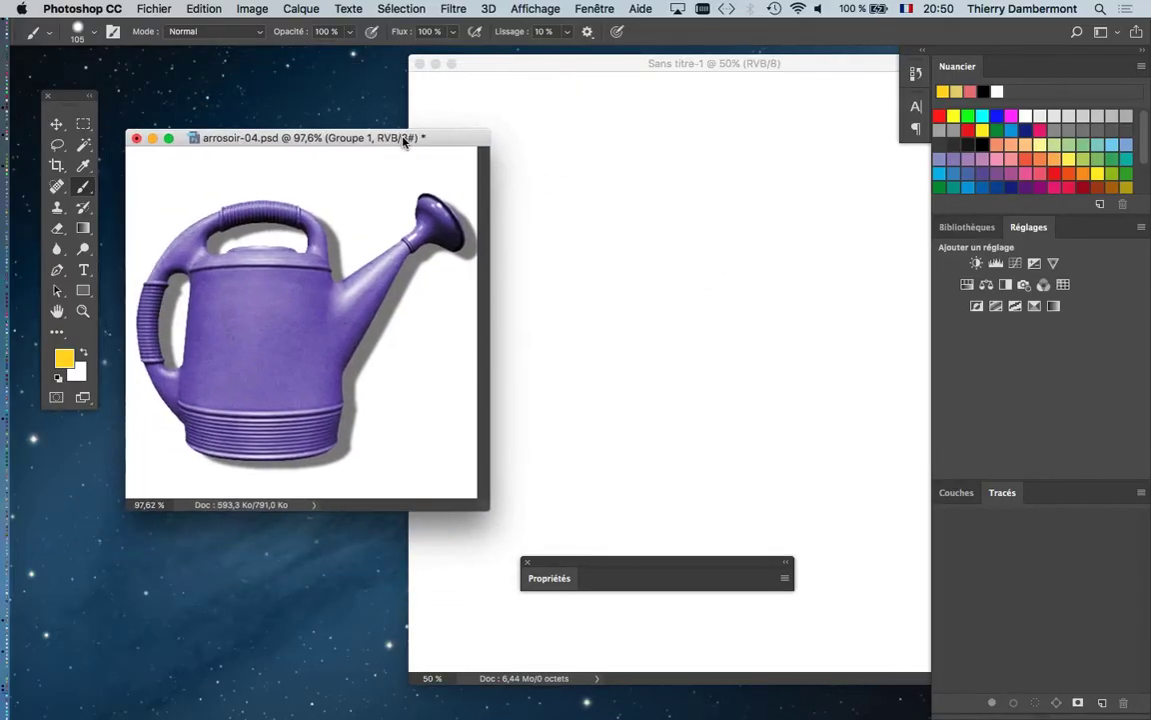
Hide the Properties panel and show a shortened Layers panel beside the watering can window.
{"action": "left_click", "coordinate": [526, 563]}
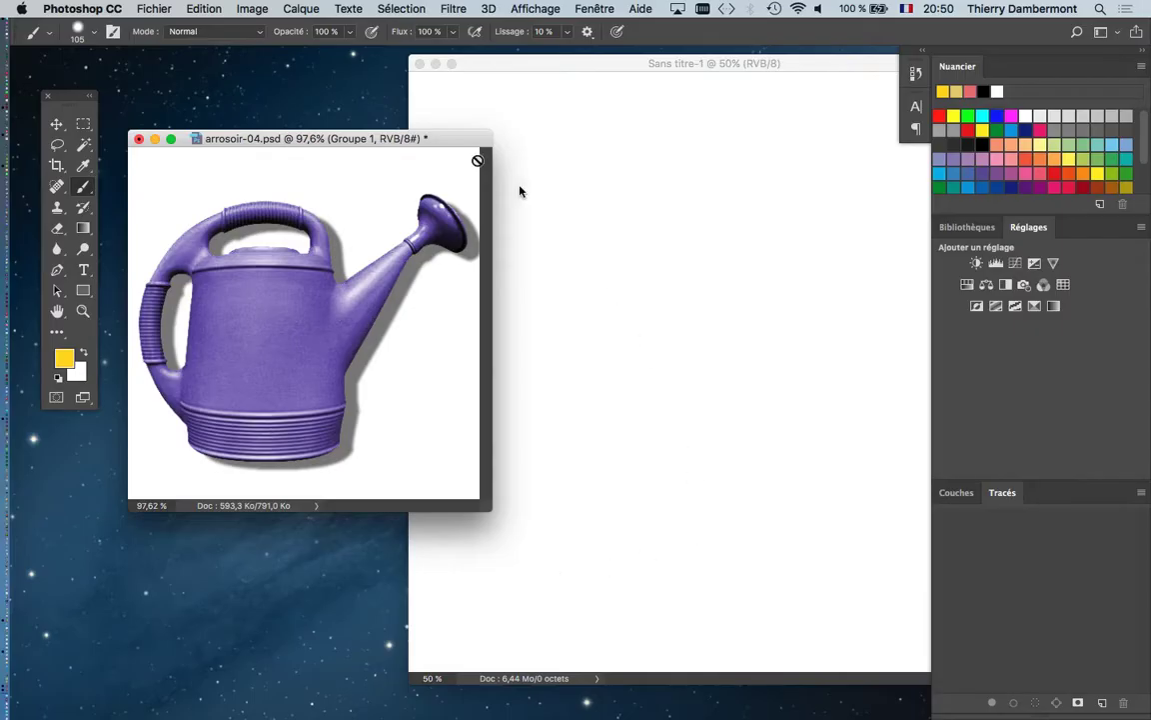
{"action": "left_click", "coordinate": [612, 8]}
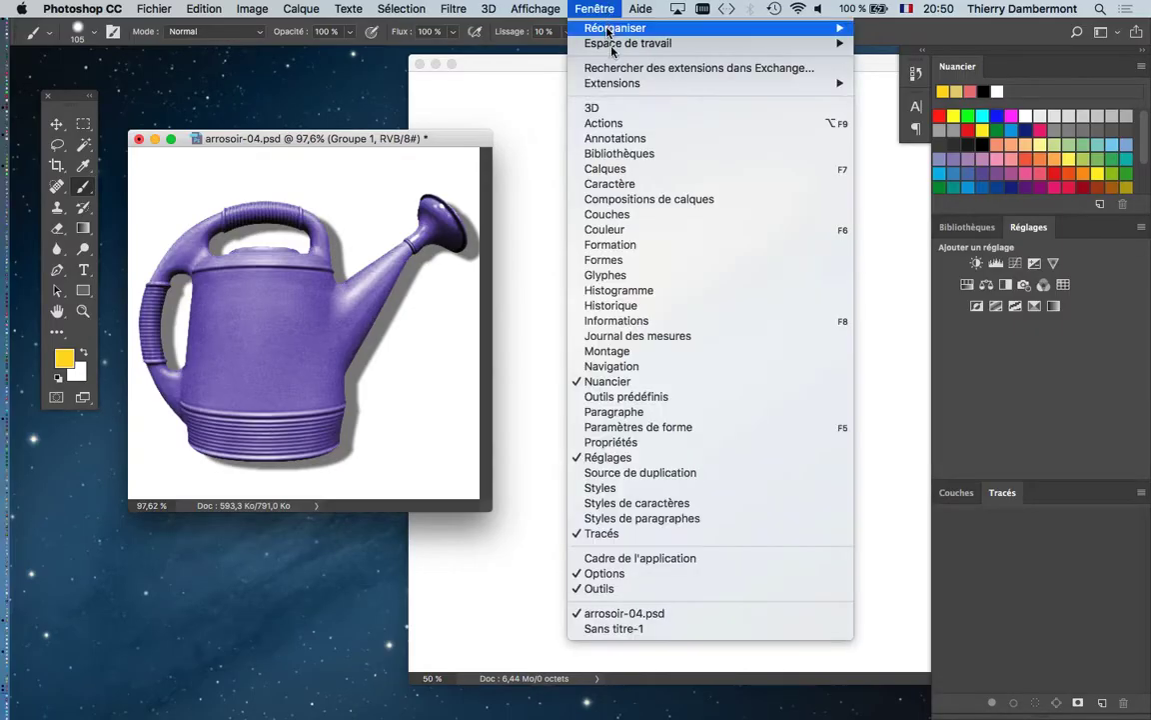
{"action": "left_click", "coordinate": [652, 170]}
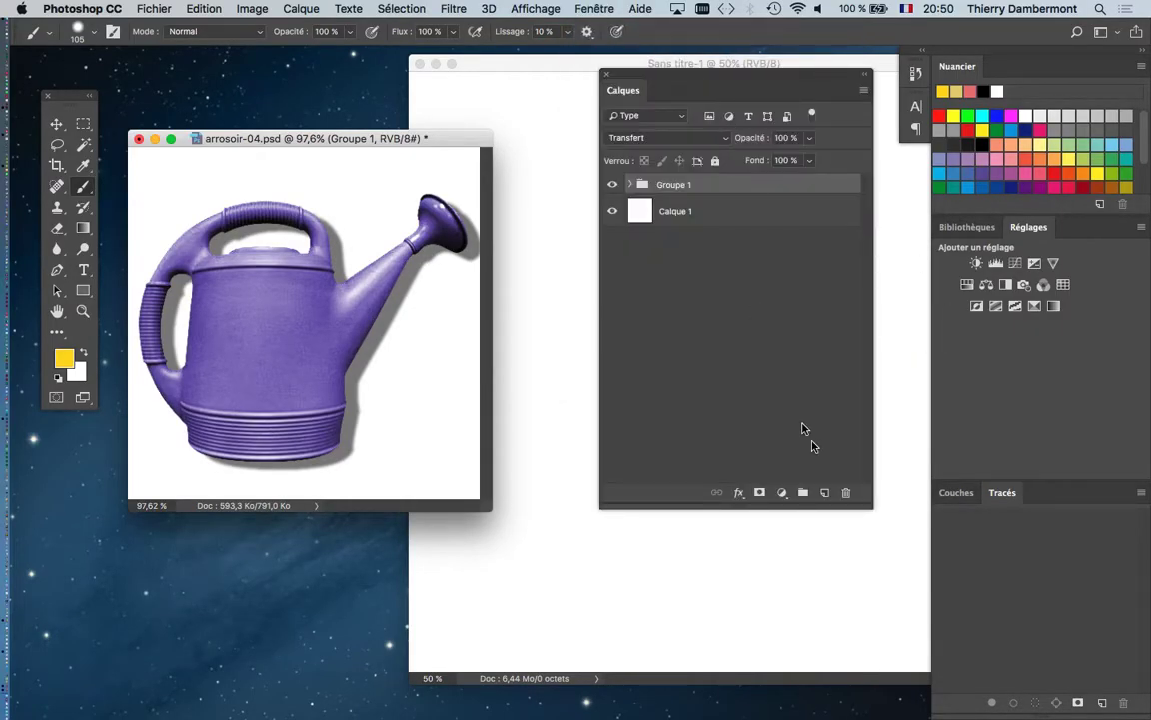
{"action": "left_click_drag", "start_coordinate": [872, 513], "coordinate": [862, 334]}
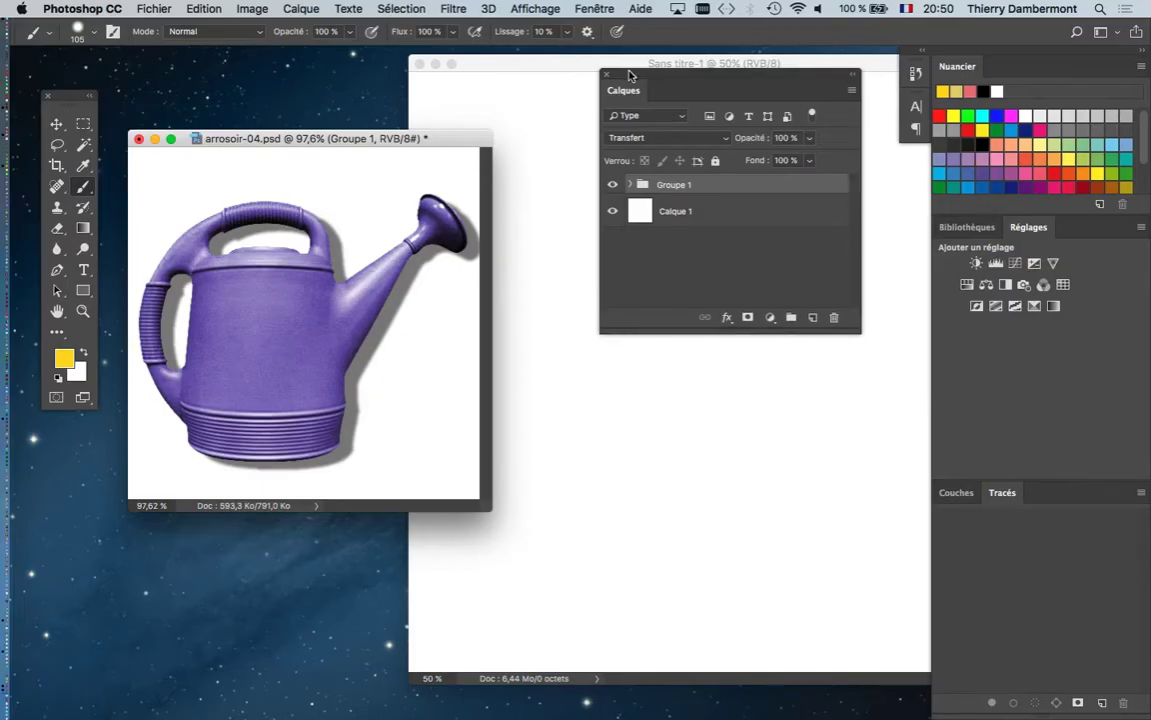
{"action": "left_click_drag", "start_coordinate": [630, 76], "coordinate": [583, 222]}
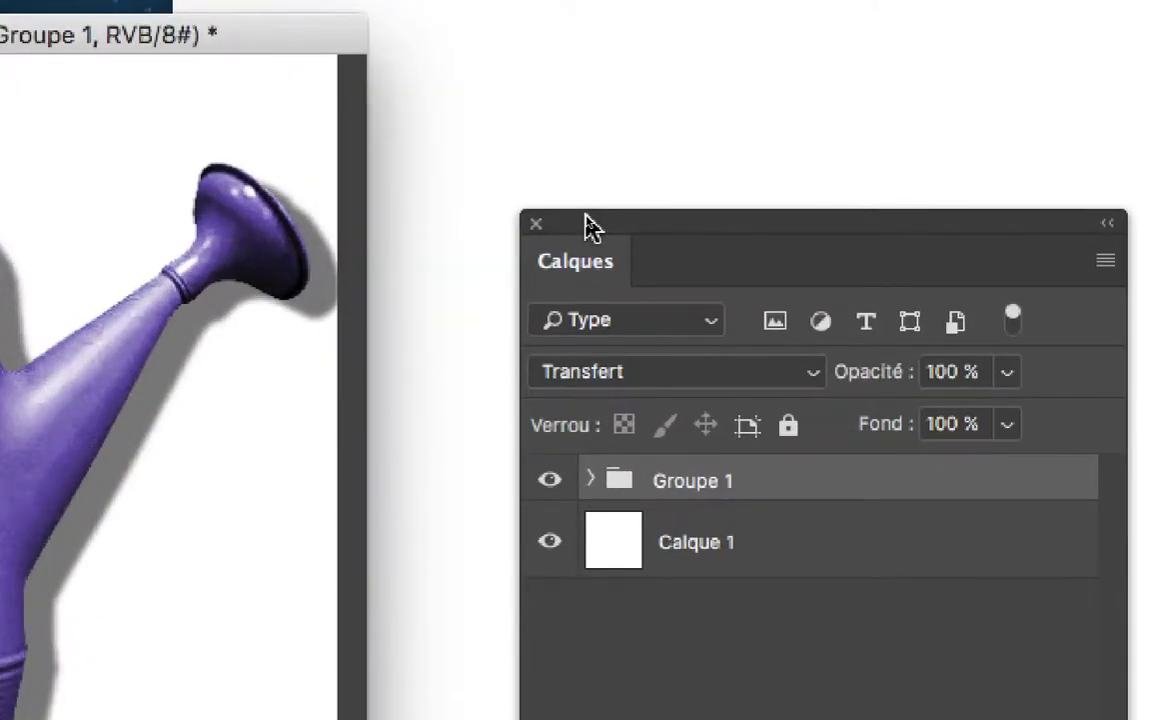
Expand Groupe 1 to inspect the watering can's layers and collapse it again.
{"action": "left_click", "coordinate": [590, 480]}
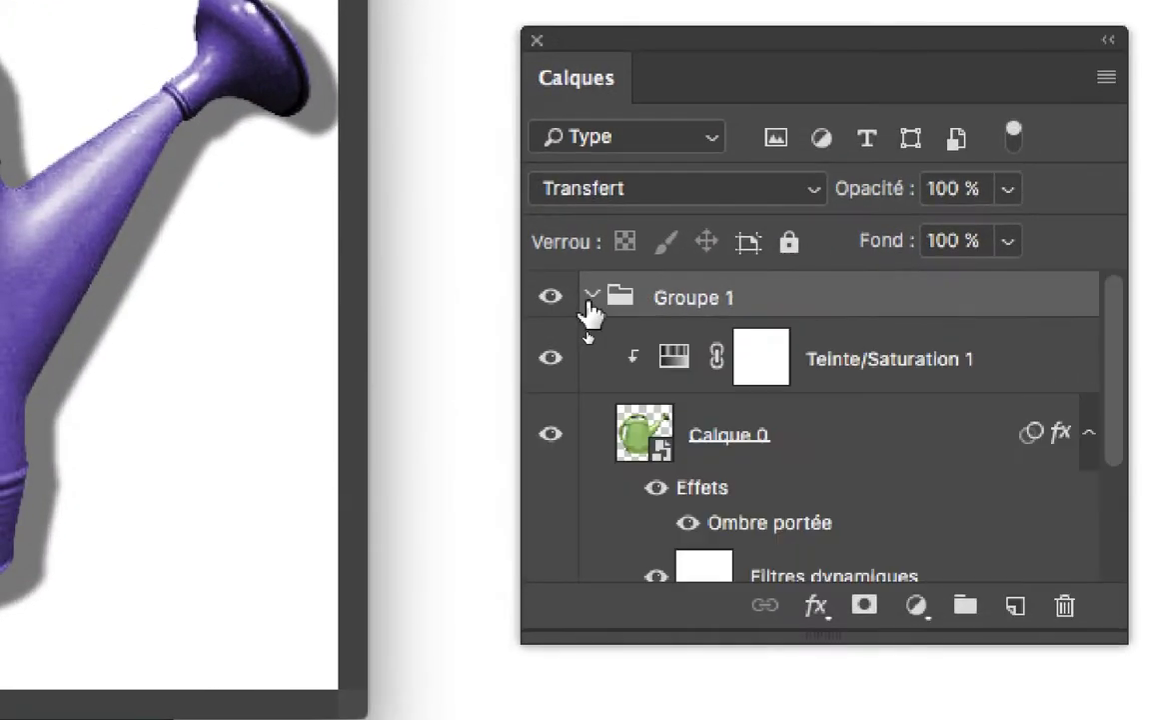
{"action": "left_click", "coordinate": [591, 296]}
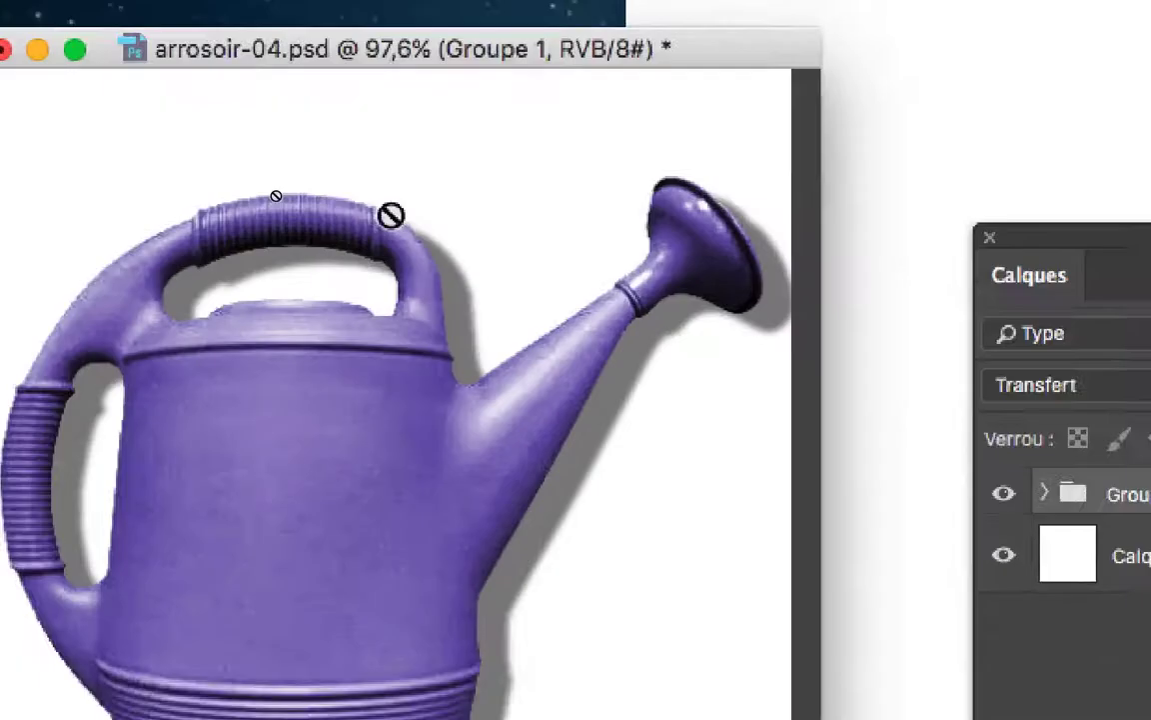
Activate the Move tool and turn off its Auto-Select option.
{"action": "left_click", "coordinate": [150, 150]}
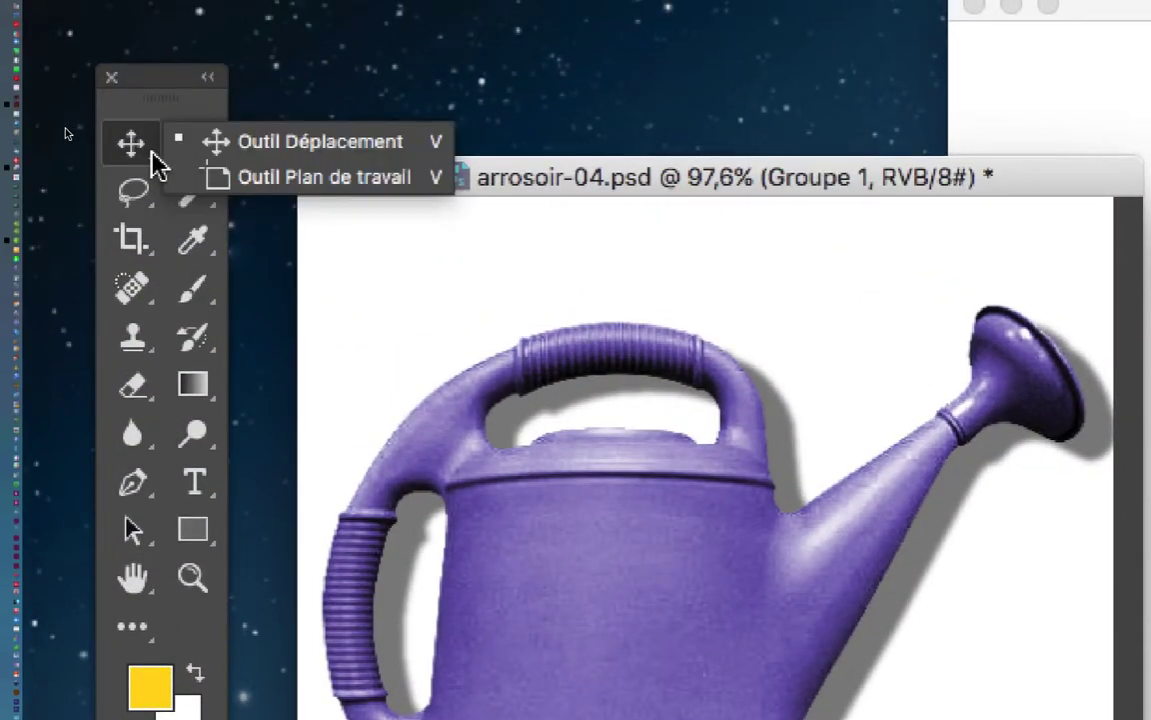
{"action": "left_click", "coordinate": [216, 150]}
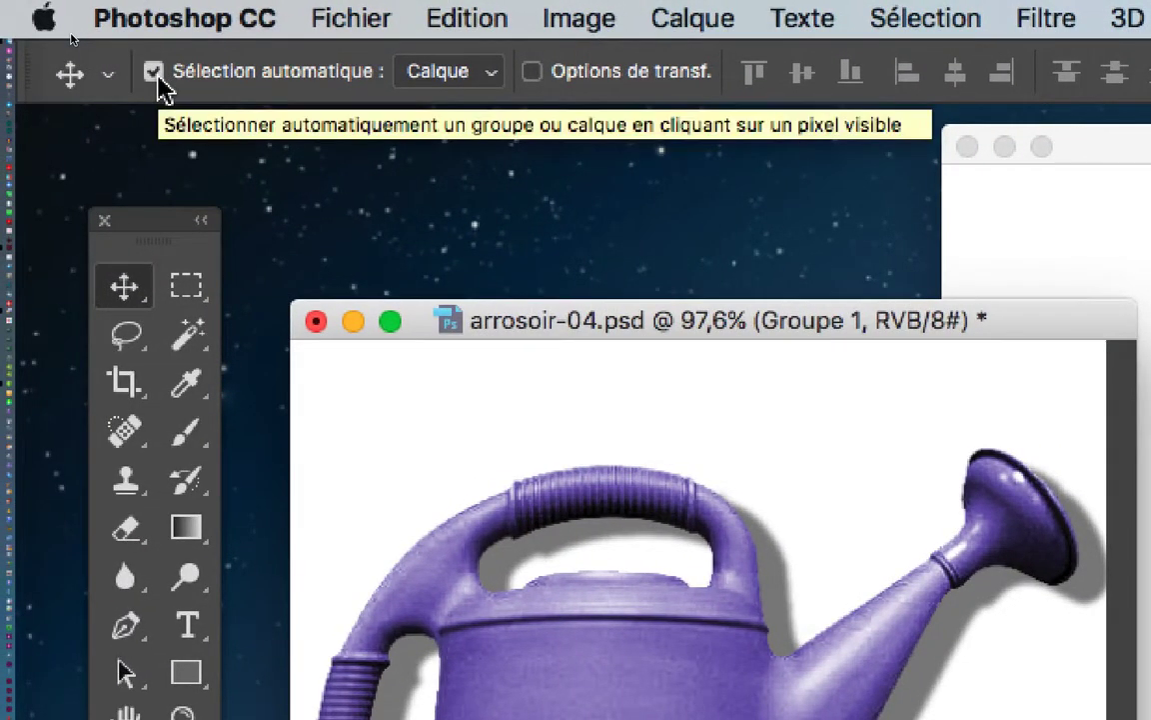
{"action": "left_click", "coordinate": [153, 72]}
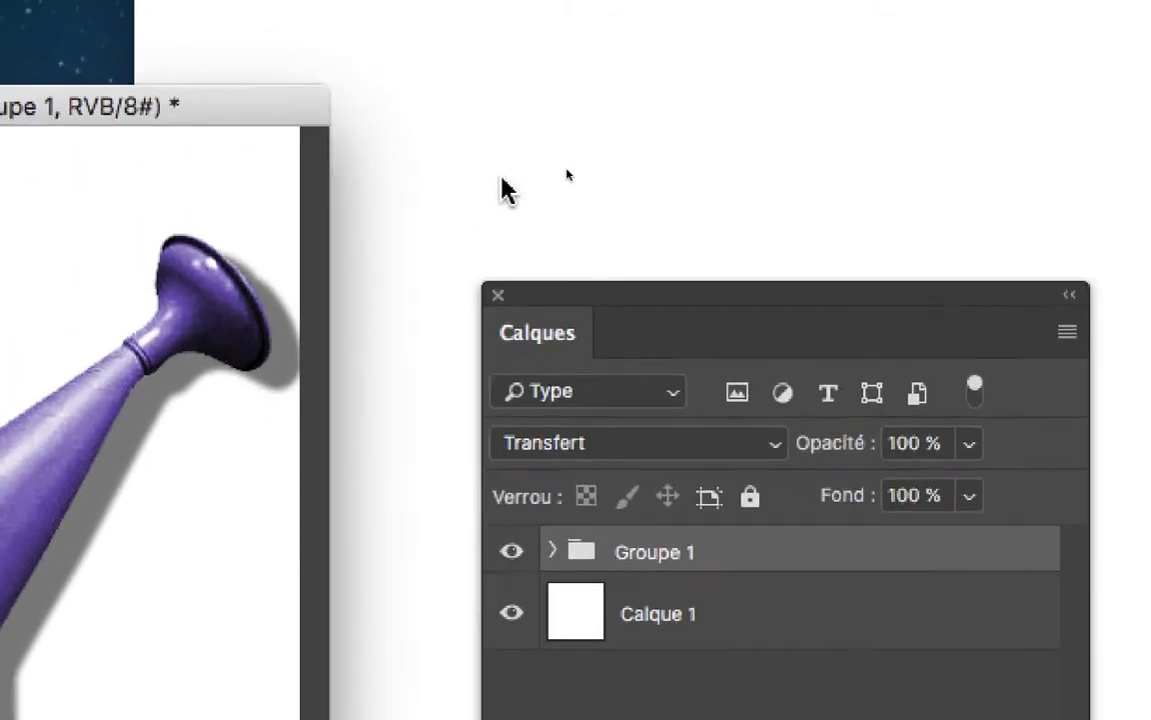
{"action": "key", "text": "super"}
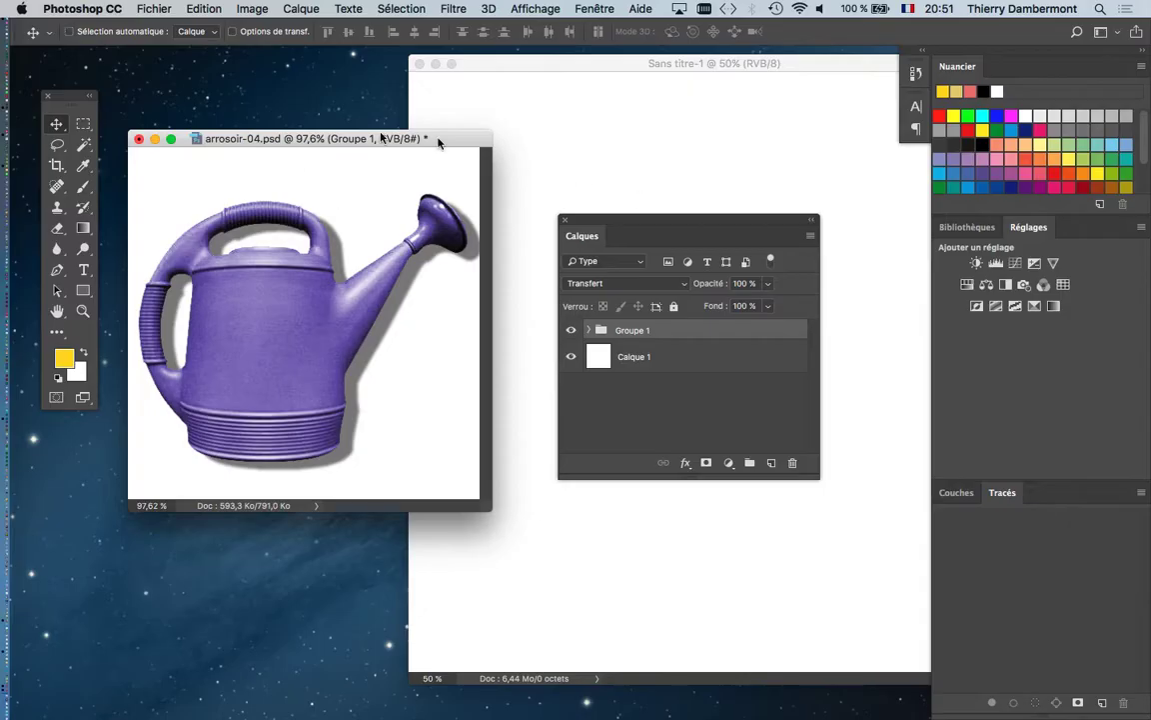
Copy Groupe 1 from arrosoir-04.psd into Sans titre-1 and position the watering can in the canvas's upper half, clear of the Layers panel.
{"action": "left_click_drag", "start_coordinate": [645, 222], "coordinate": [714, 328]}
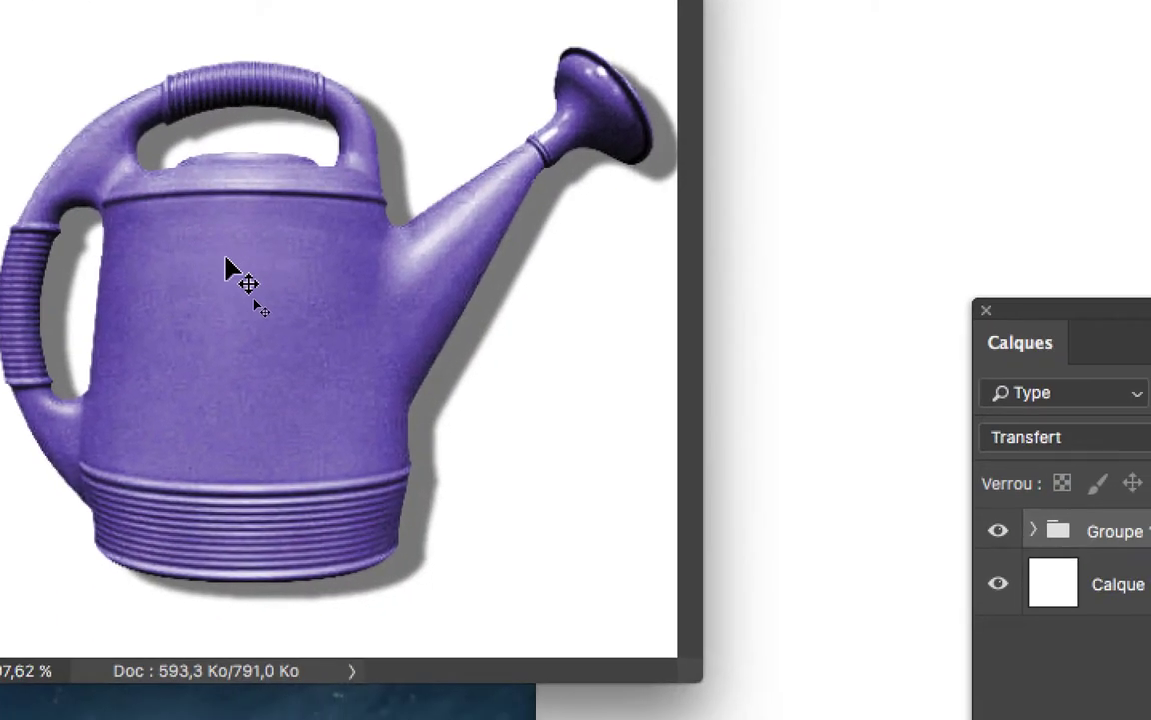
{"action": "left_click_drag", "start_coordinate": [236, 276], "coordinate": [939, 146]}
{"action": "left_click_drag", "start_coordinate": [475, 230], "coordinate": [515, 217]}
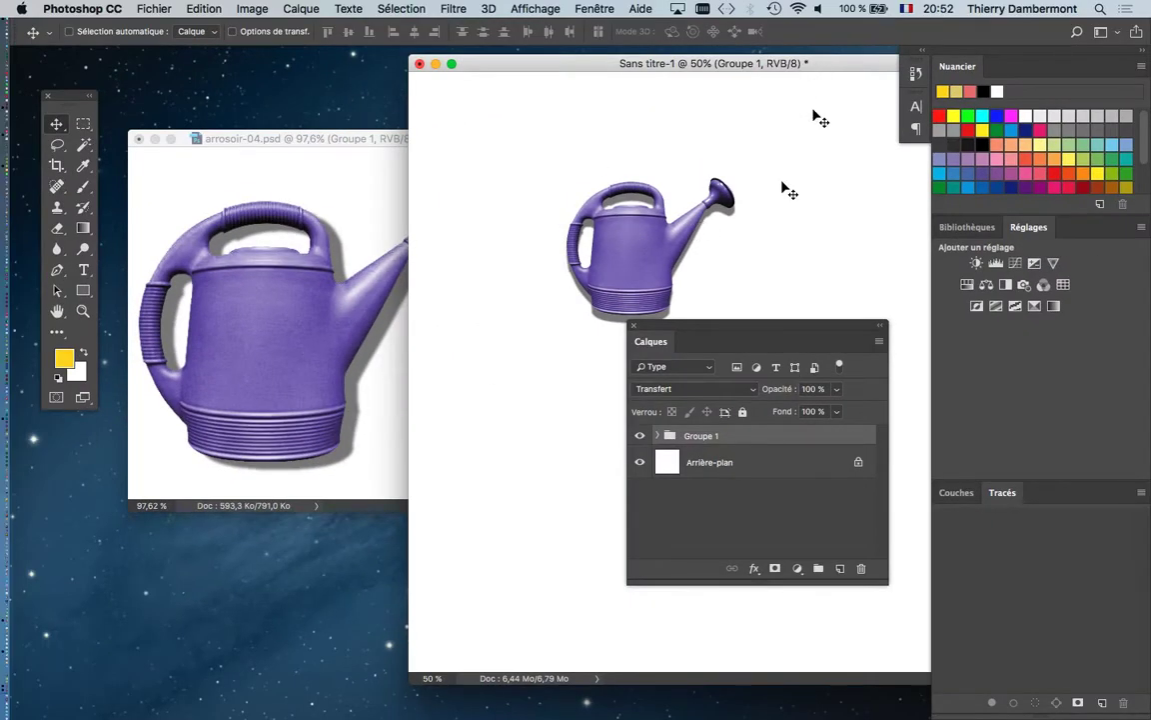
Move the Layers panel below the watering can window and arrange both document windows side by side without overlap.
{"action": "left_click_drag", "start_coordinate": [797, 325], "coordinate": [180, 603]}
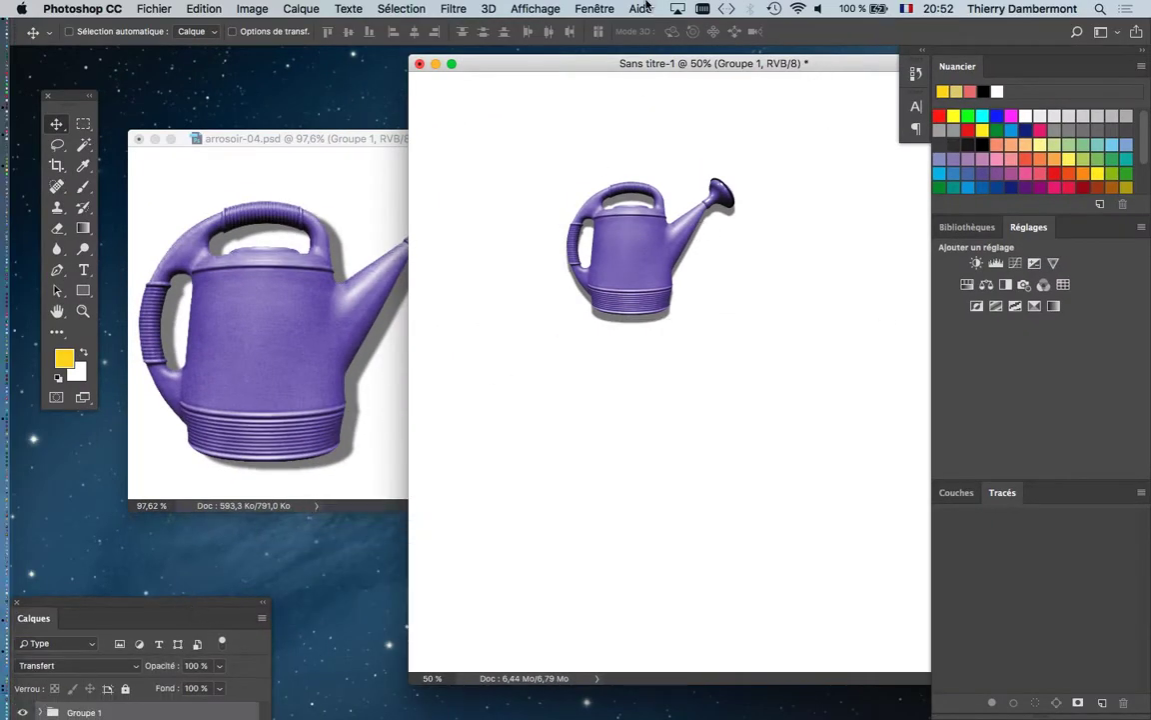
{"action": "left_click_drag", "start_coordinate": [529, 67], "coordinate": [490, 268]}
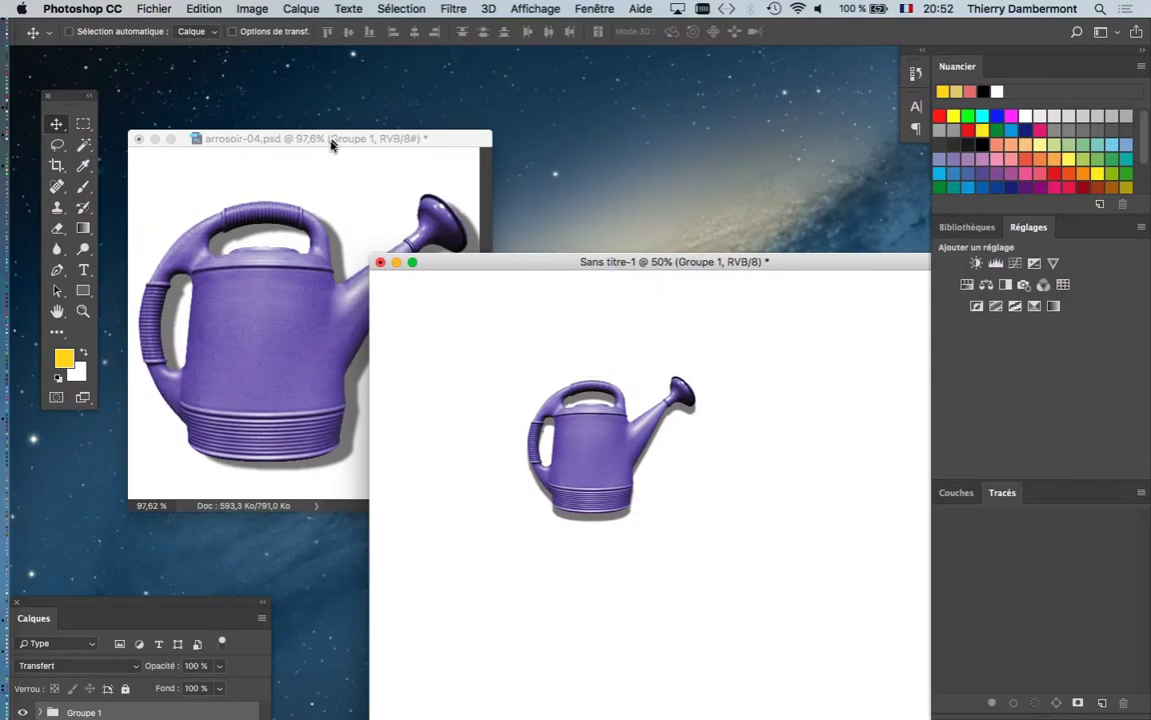
{"action": "left_click", "coordinate": [441, 350]}
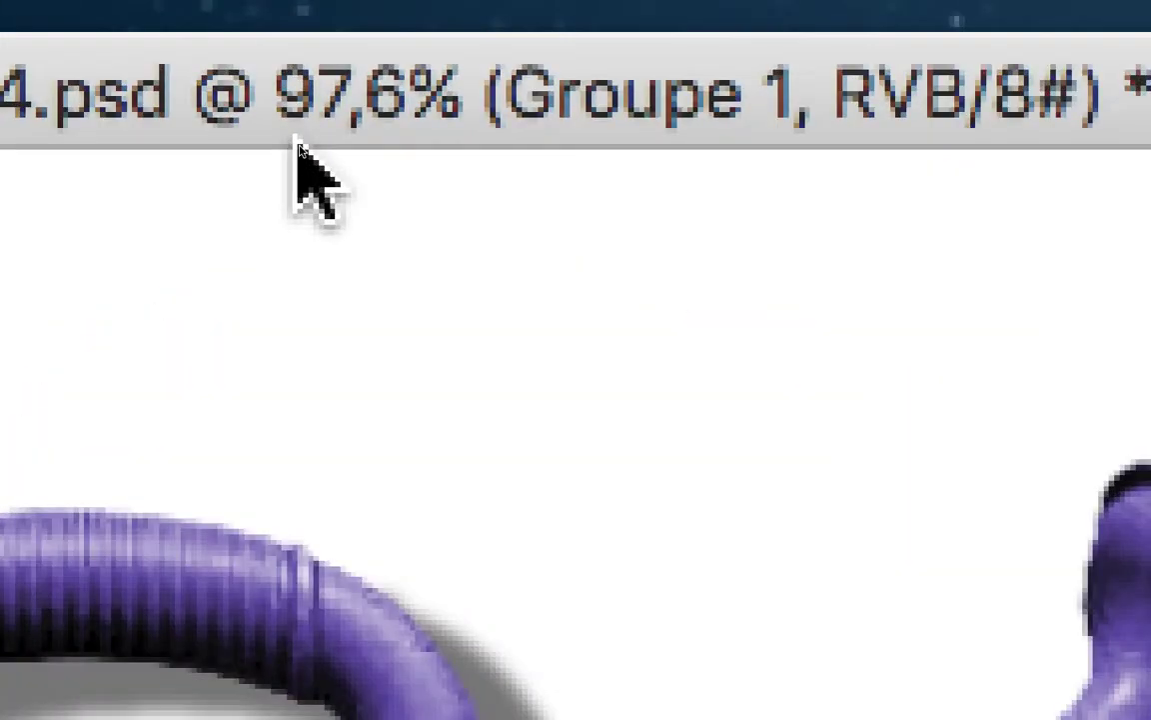
{"action": "left_click", "coordinate": [702, 256]}
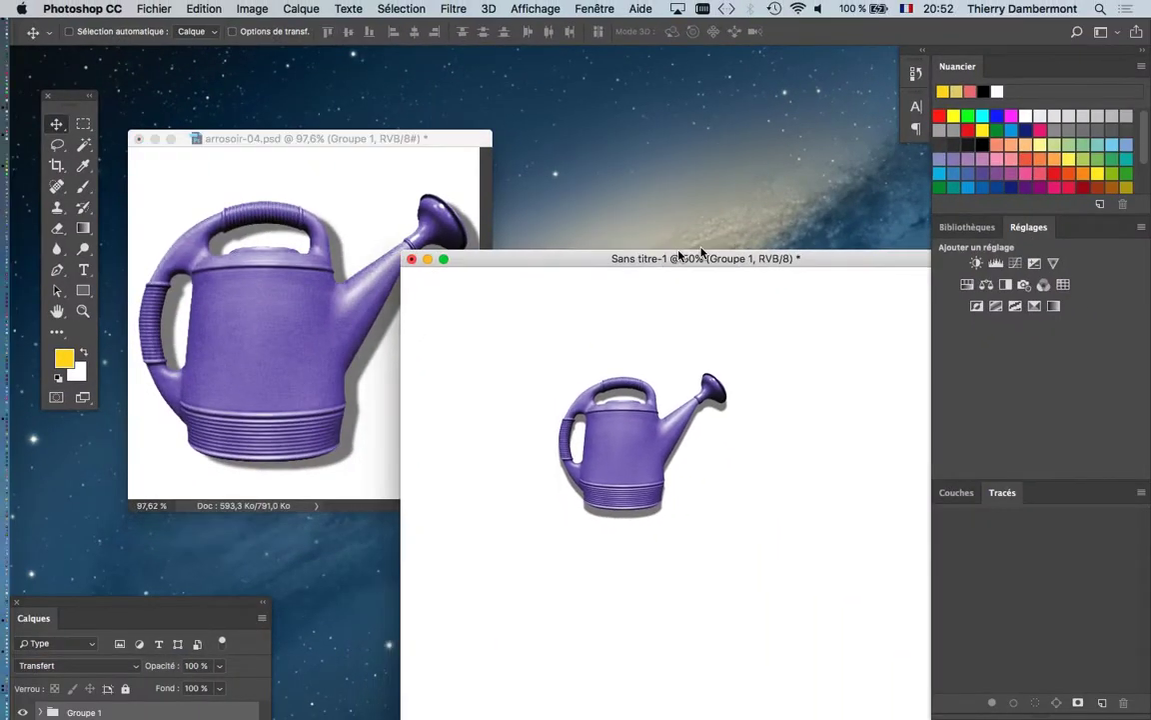
{"action": "left_click_drag", "start_coordinate": [701, 255], "coordinate": [825, 154]}
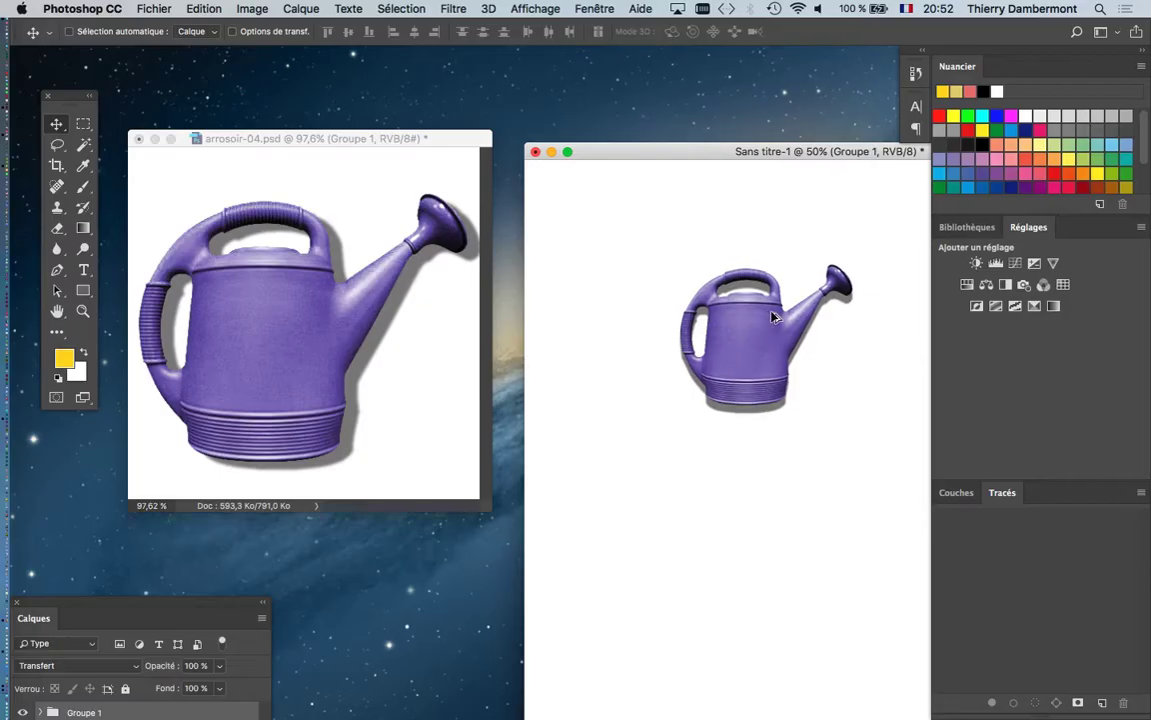
Magnify the watering can to 153% in Sans titre-1 and 167% in arrosoir-04.psd, and move the arrosoir-04.psd window farther from Sans titre-1.
{"action": "scroll", "coordinate": [771, 318], "scroll_direction": "up", "scroll_amount": 6}
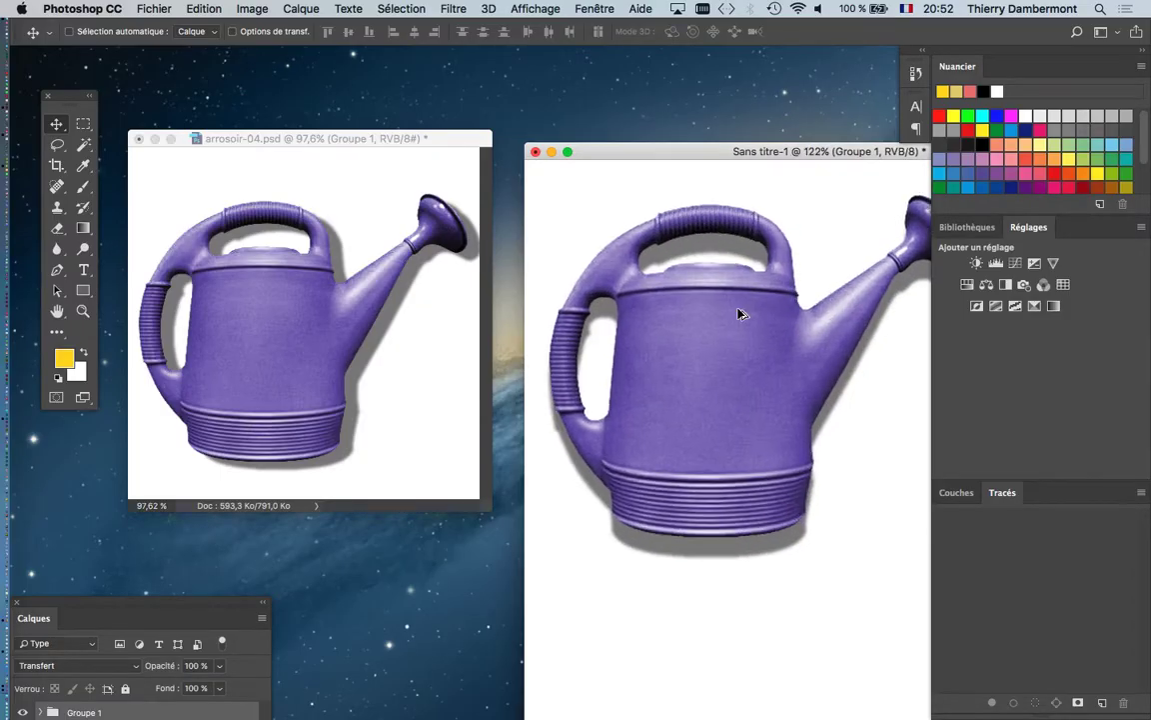
{"action": "scroll", "coordinate": [739, 314], "scroll_direction": "up", "scroll_amount": 2}
{"action": "scroll", "coordinate": [341, 293], "scroll_direction": "up", "scroll_amount": 4}
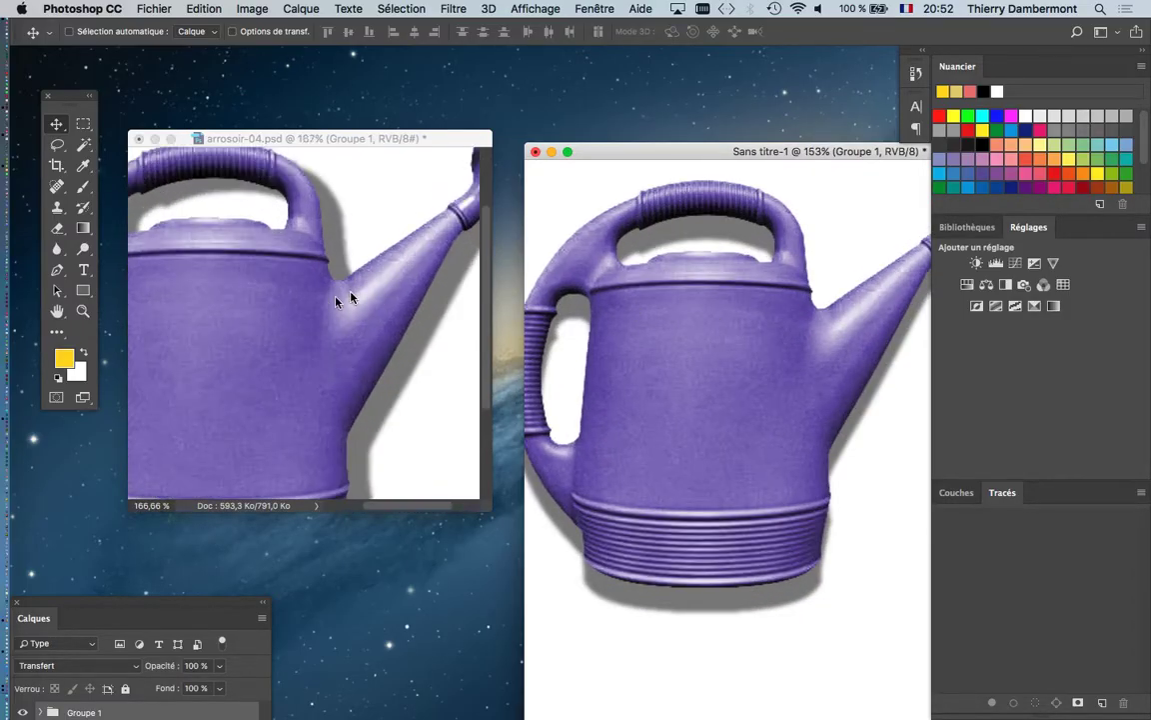
{"action": "left_click_drag", "start_coordinate": [412, 152], "coordinate": [310, 103]}
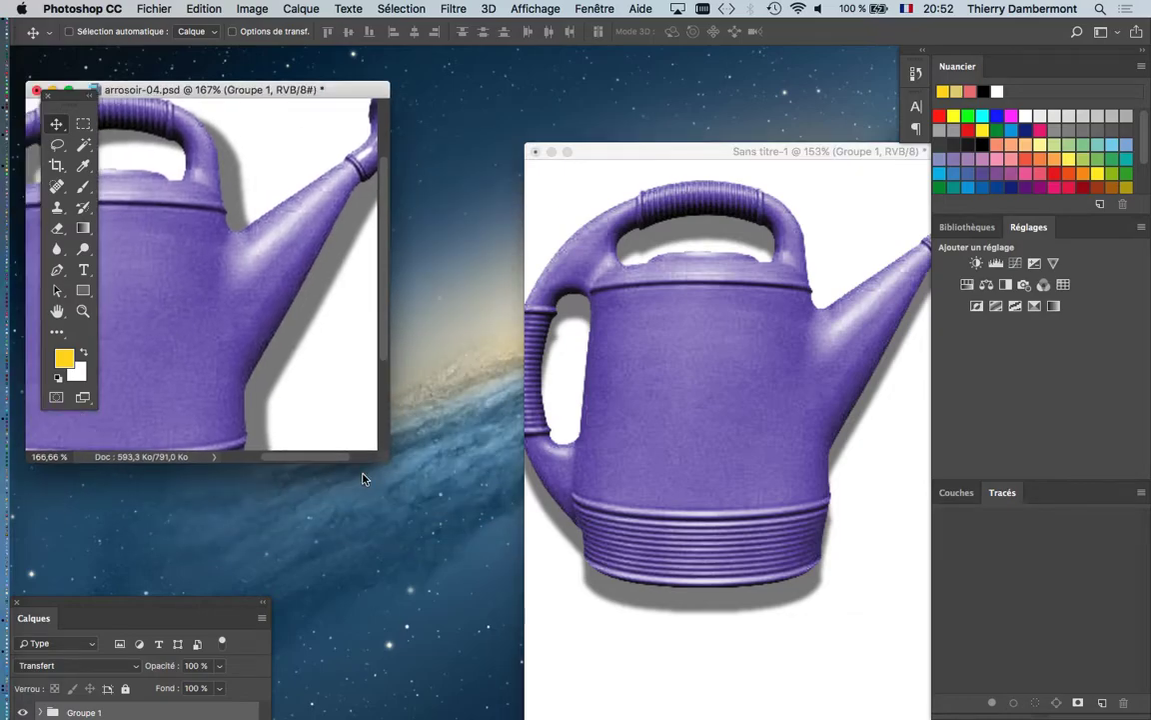